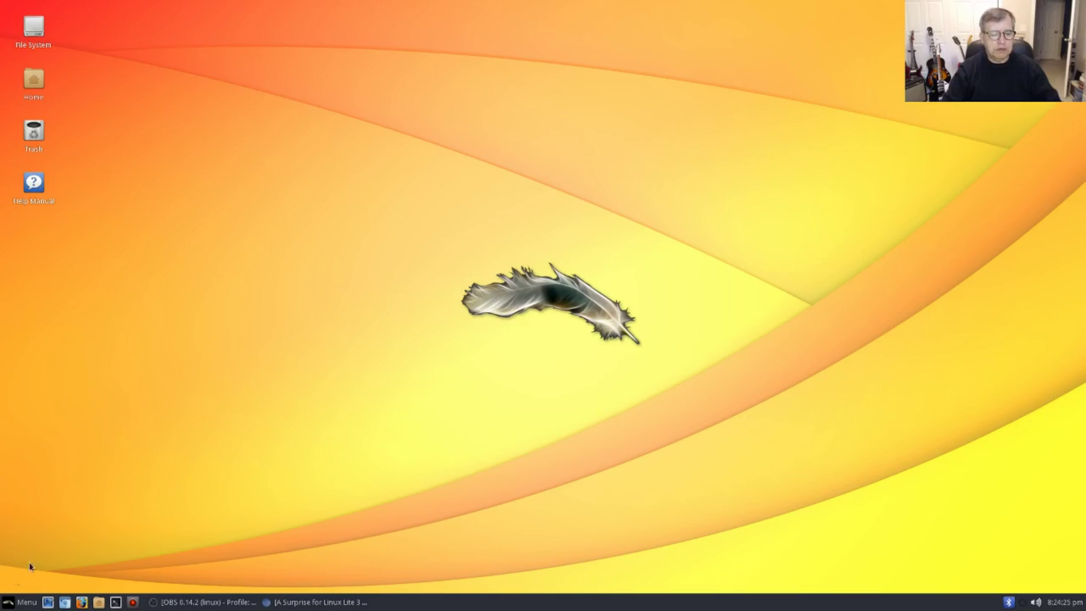
Reach the Appearance settings from the application menu's Settings Manager
click(23, 605)
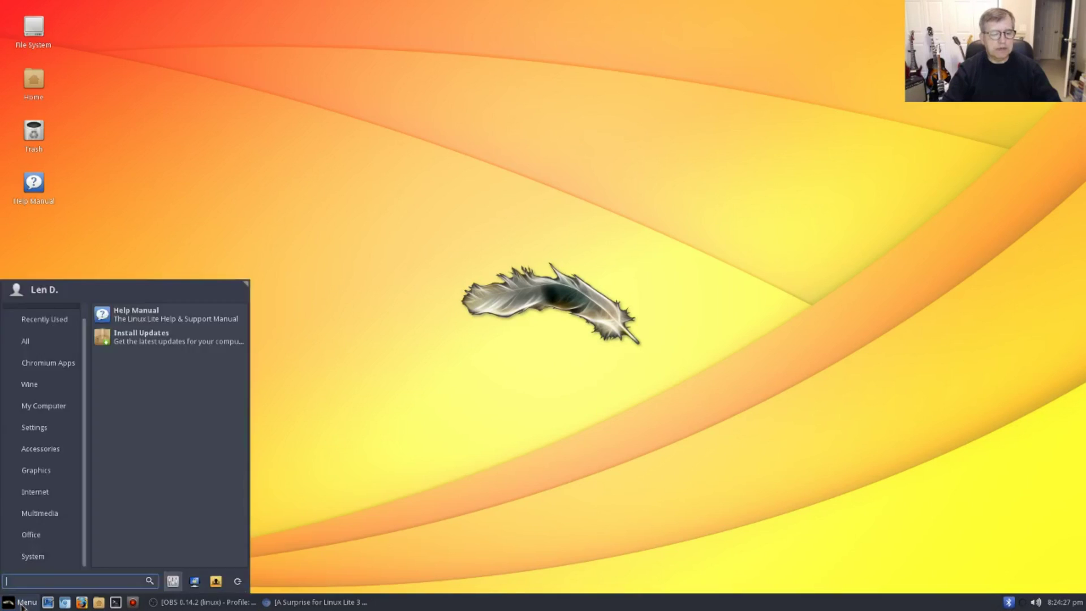
click(173, 582)
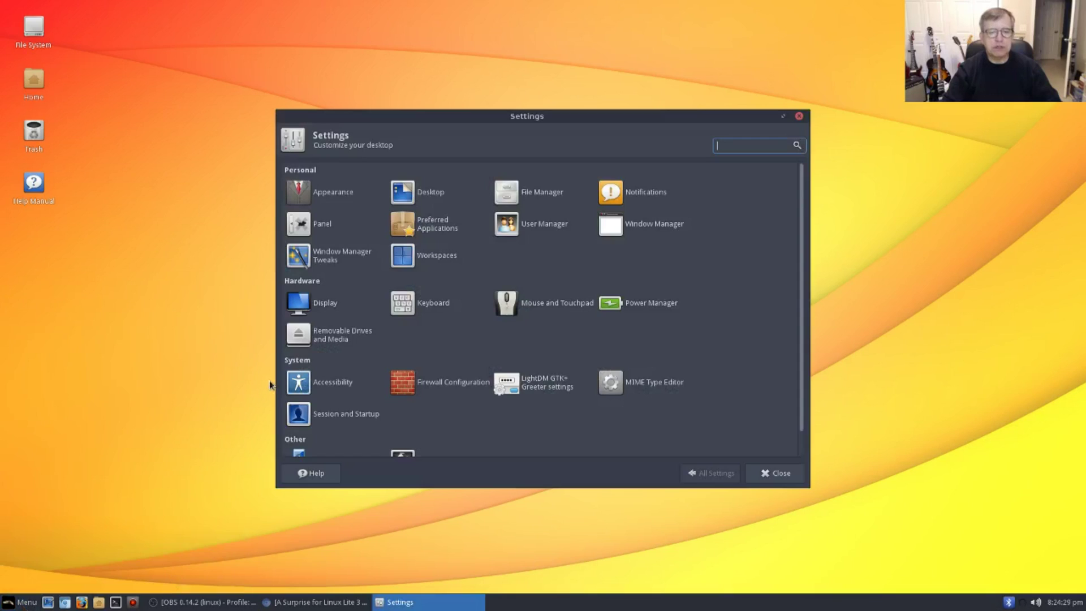
click(332, 194)
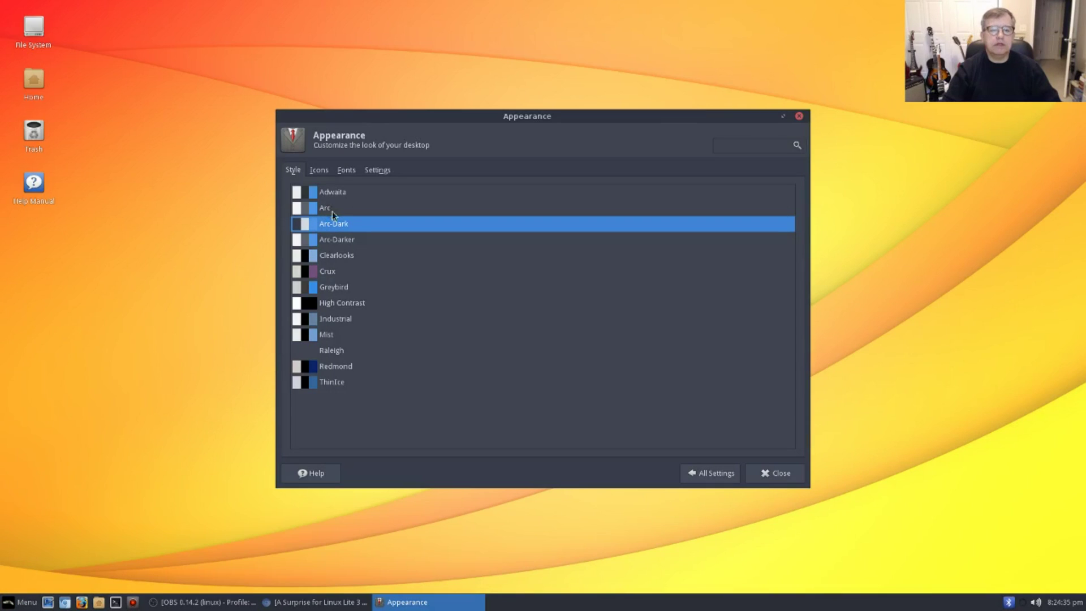
Preview the Arc, Arc-Dark and Arc-Darker styles, keep Arc-Dark, and show the icon themes
click(333, 211)
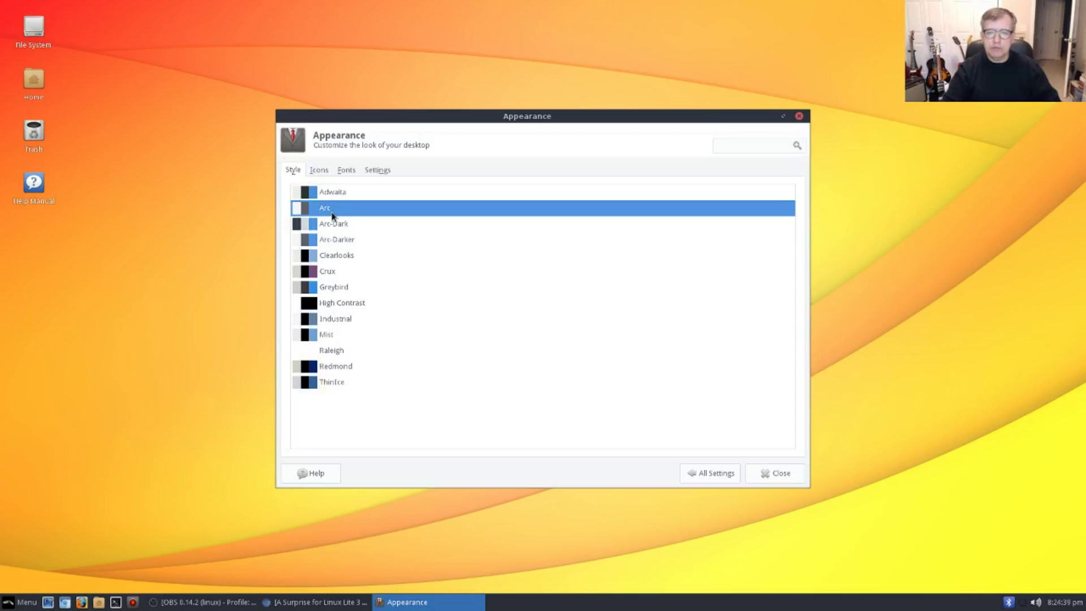
click(336, 225)
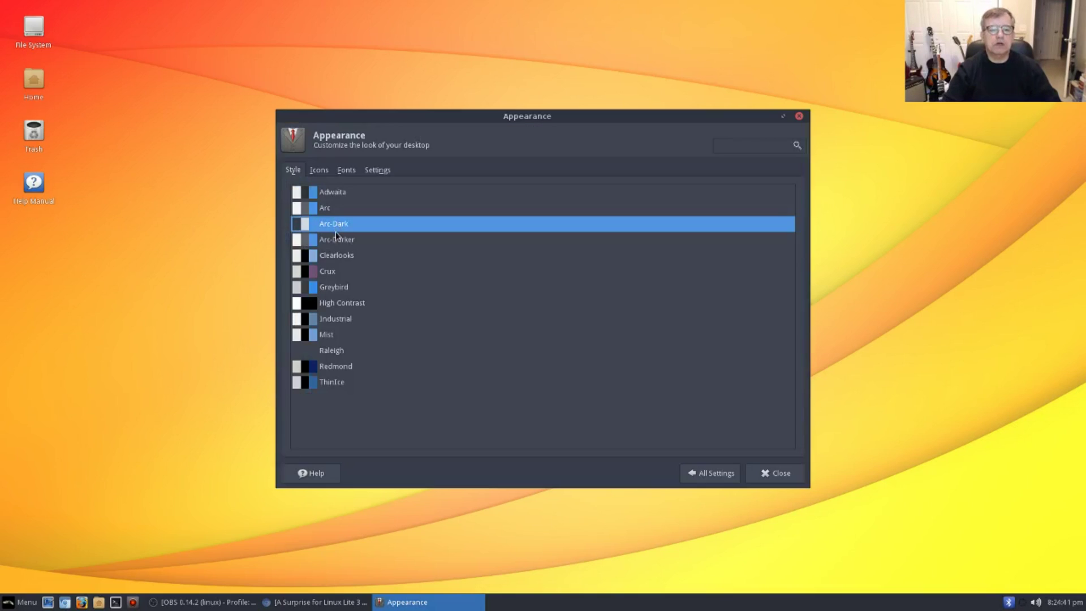
click(335, 237)
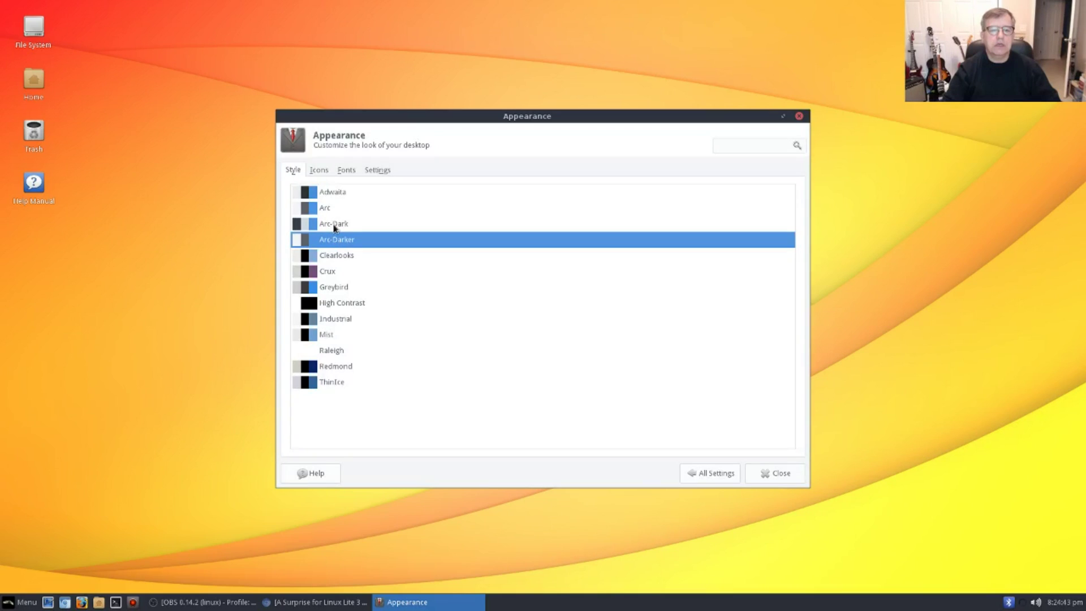
click(334, 227)
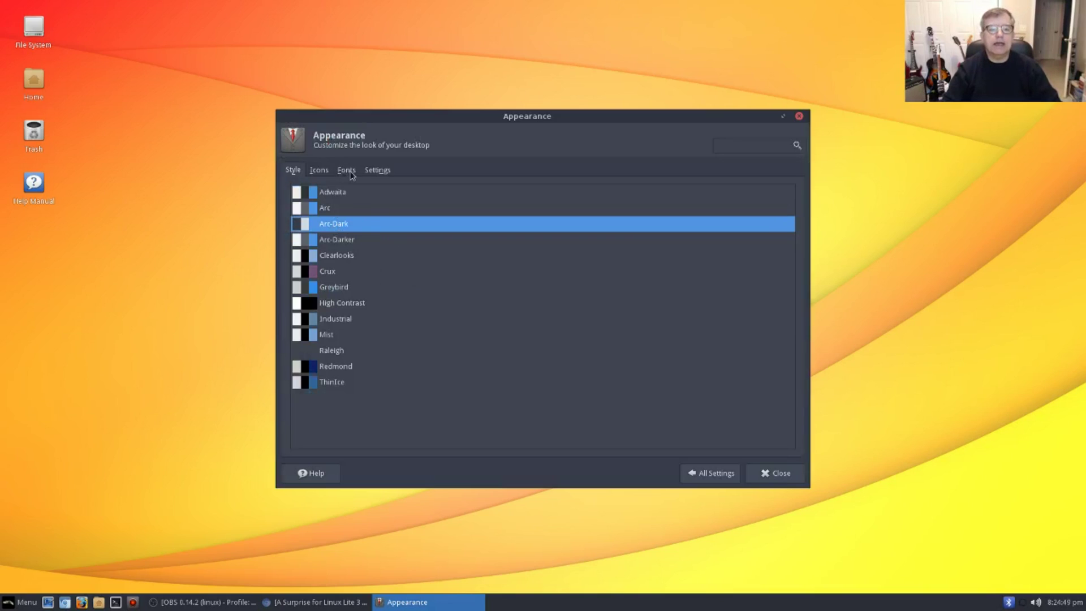
click(322, 172)
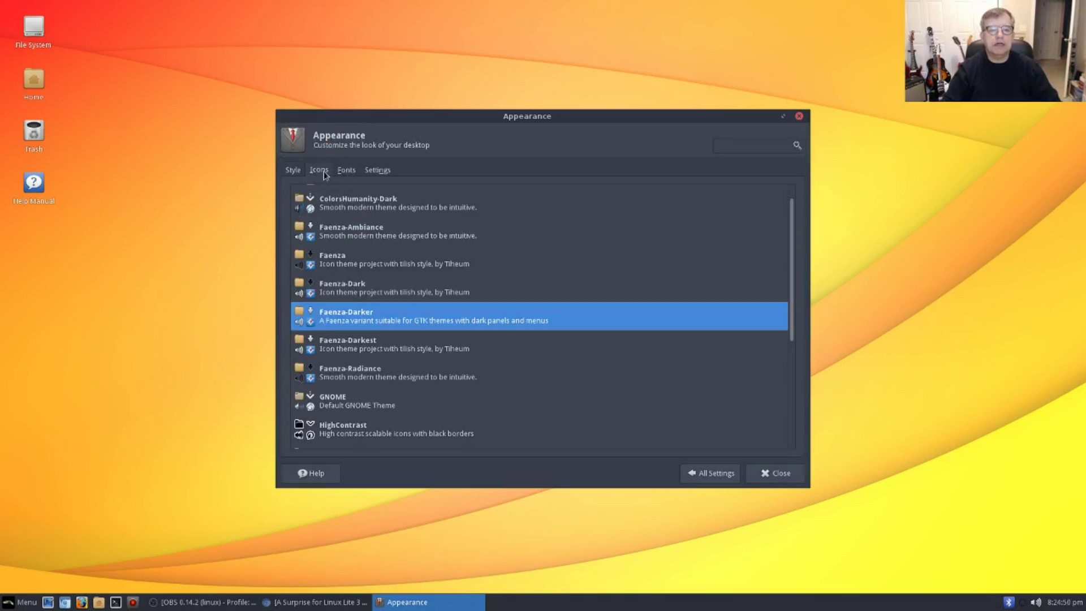
Apply the Faenza icon theme in place of Faenza-Darker
click(339, 266)
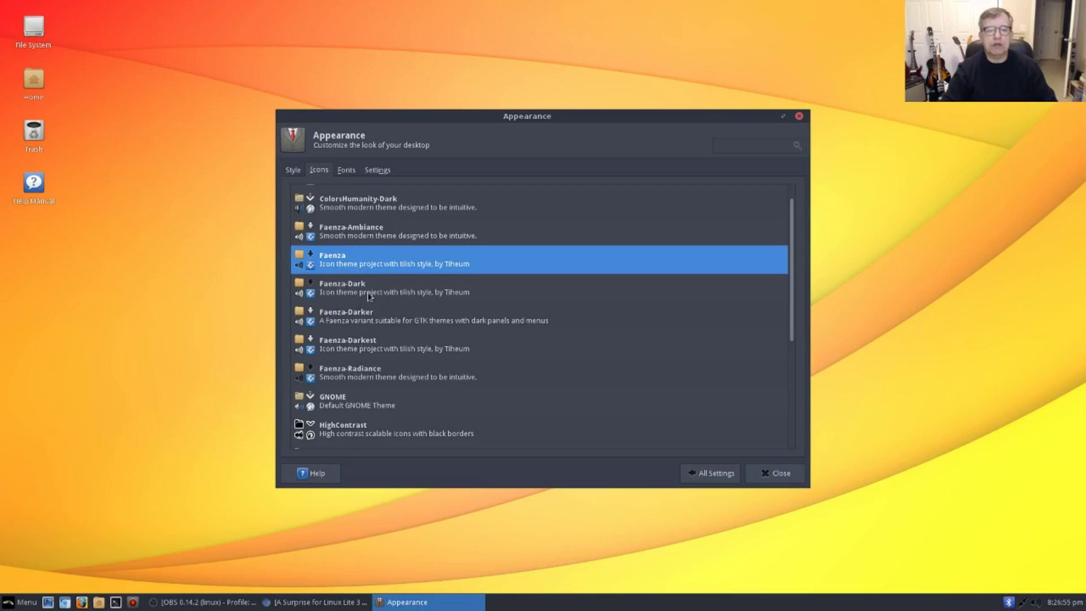
Cycle through Faenza-Dark, Faenza-Darker and Faenza, settle on Faenza-Darker, and close Appearance
click(372, 298)
click(371, 327)
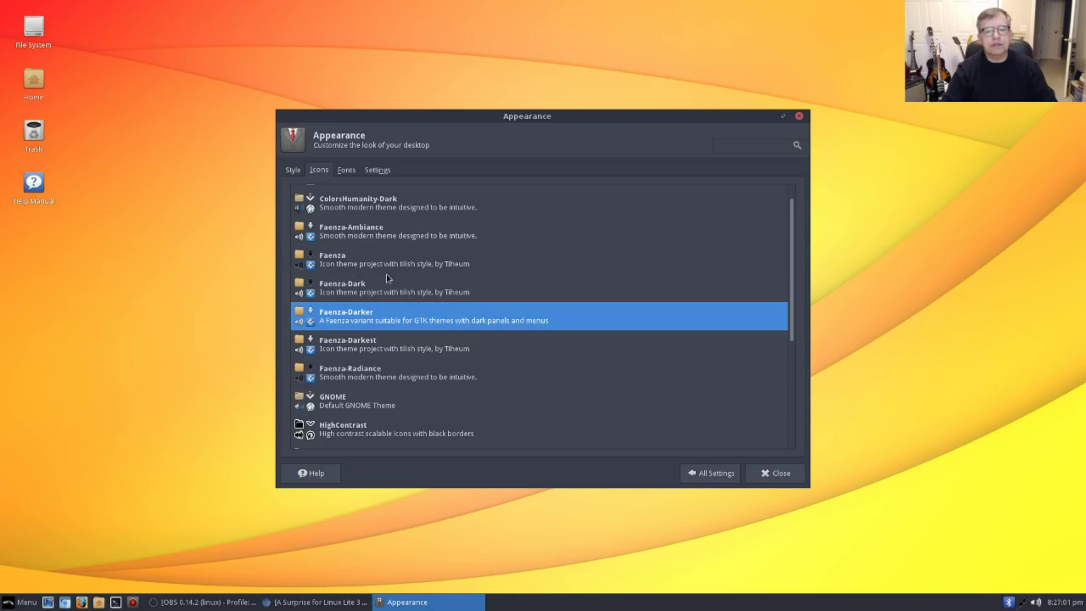
click(363, 261)
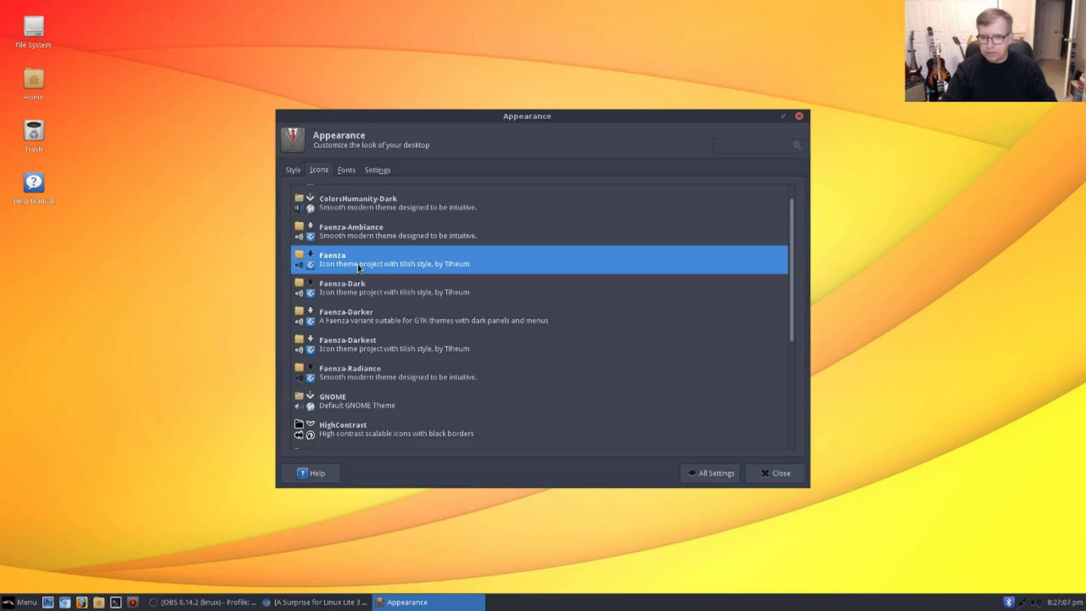
click(356, 289)
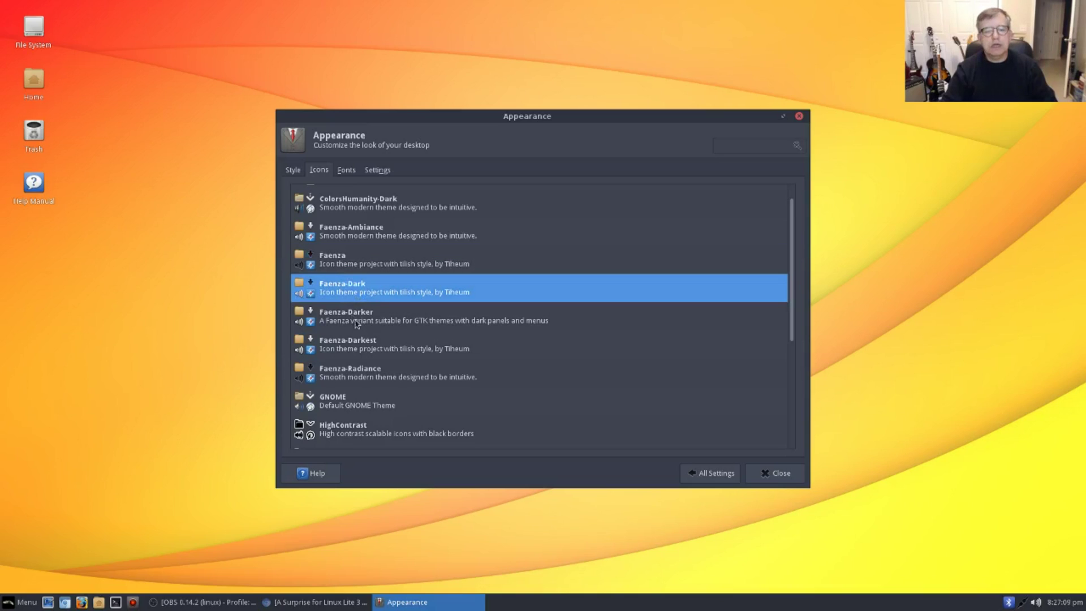
click(357, 321)
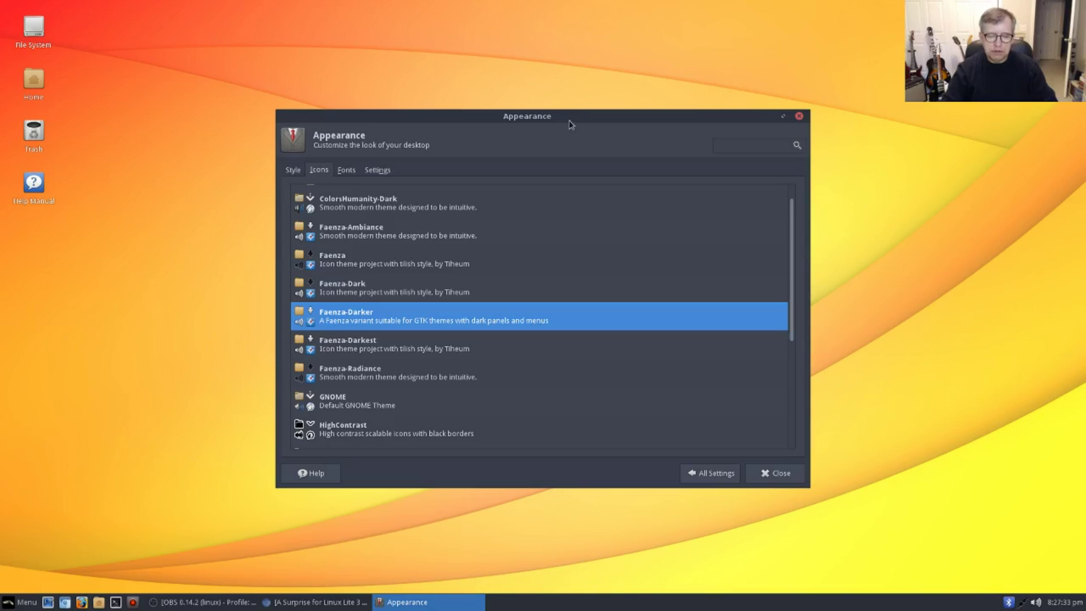
click(800, 117)
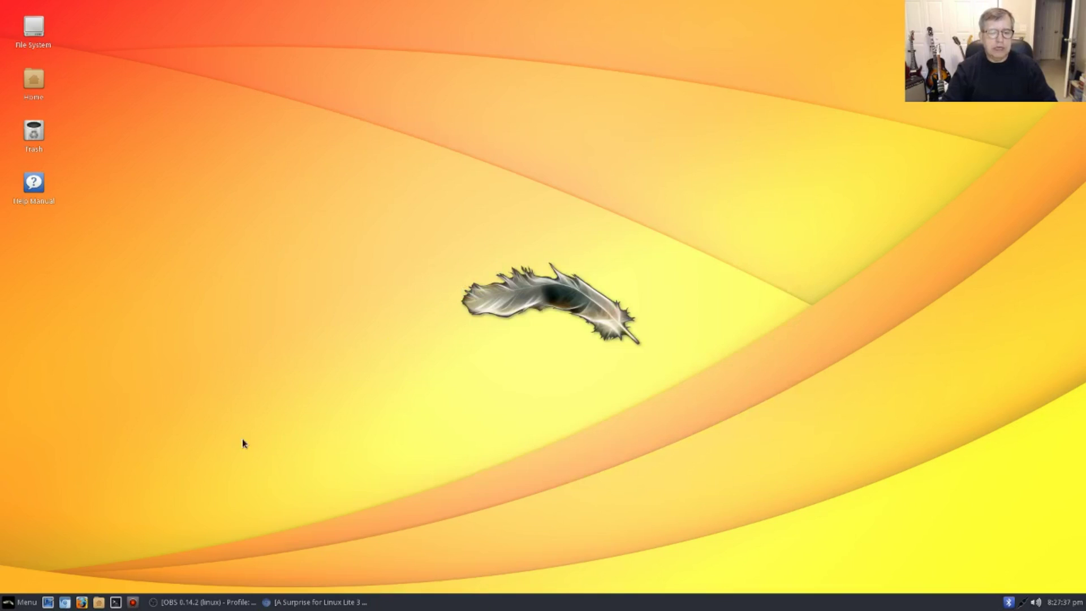
Restore the browser window with the YouTube Control Center video from the taskbar
click(312, 601)
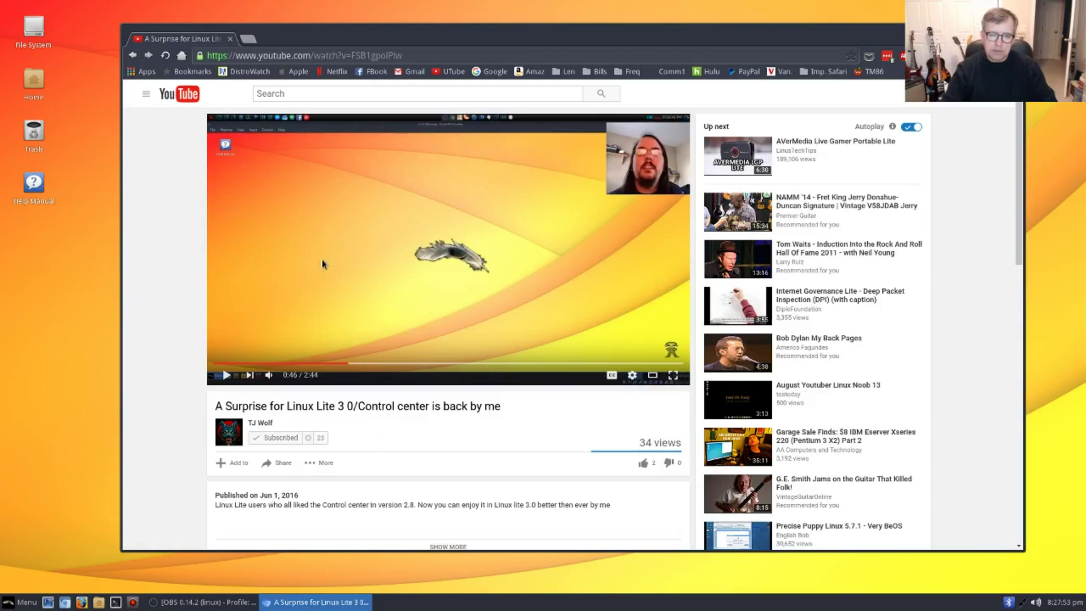
Expand the video description to reveal the Dropbox download links
click(456, 548)
scroll(456, 526, down, 5)
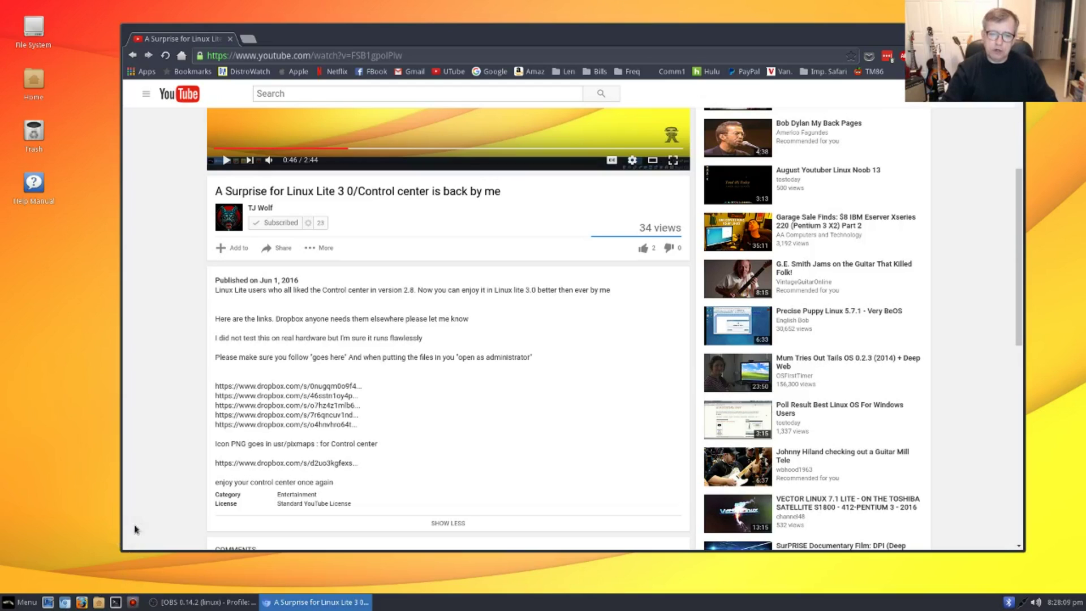
scroll(429, 444, up, 3)
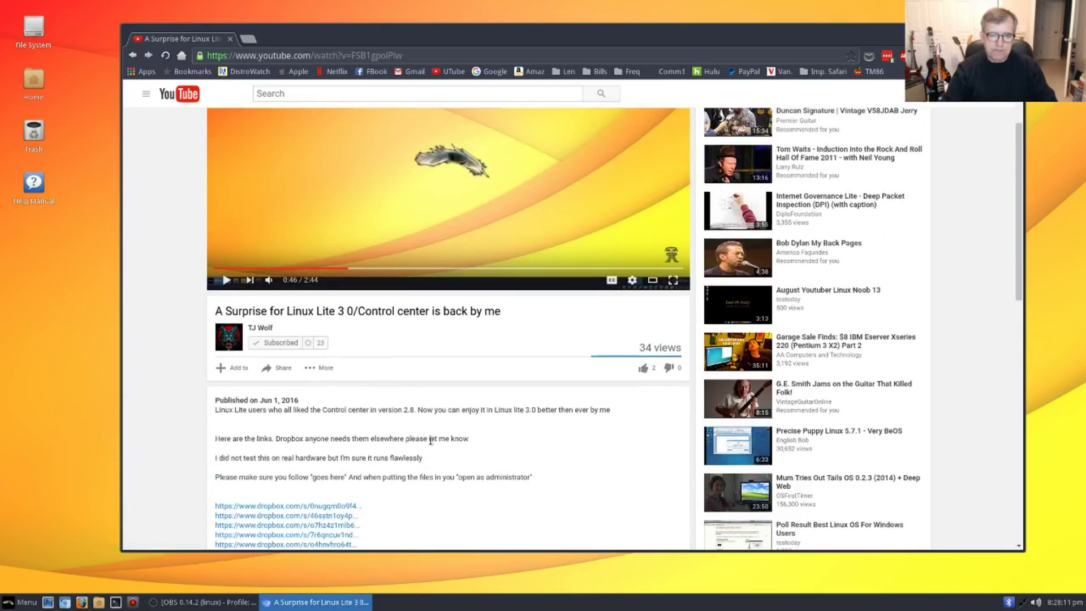
scroll(502, 402, down, 2)
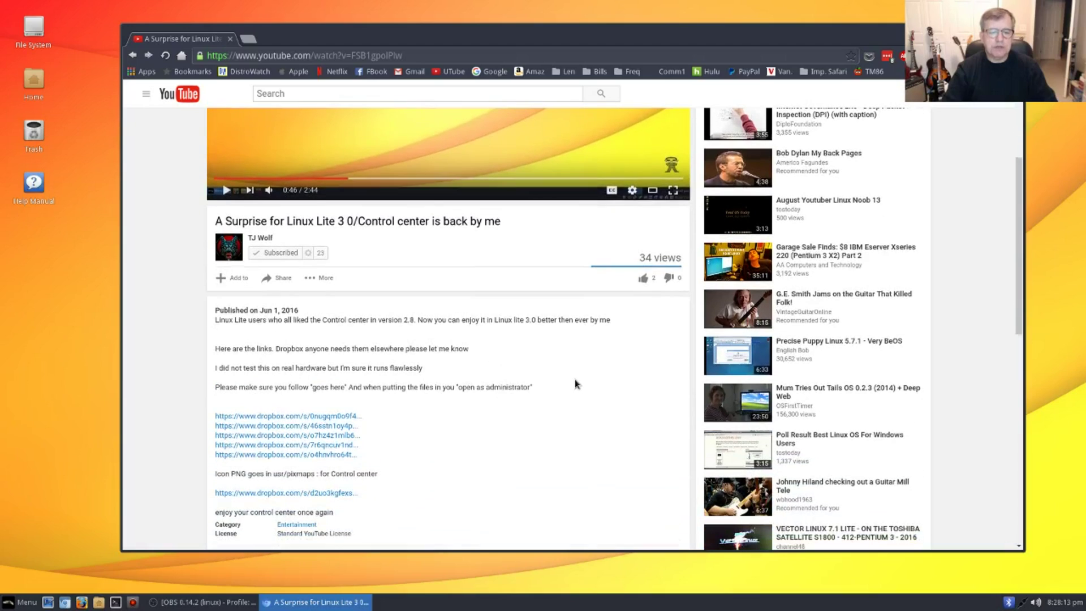
scroll(574, 381, down, 2)
scroll(560, 381, down, 1)
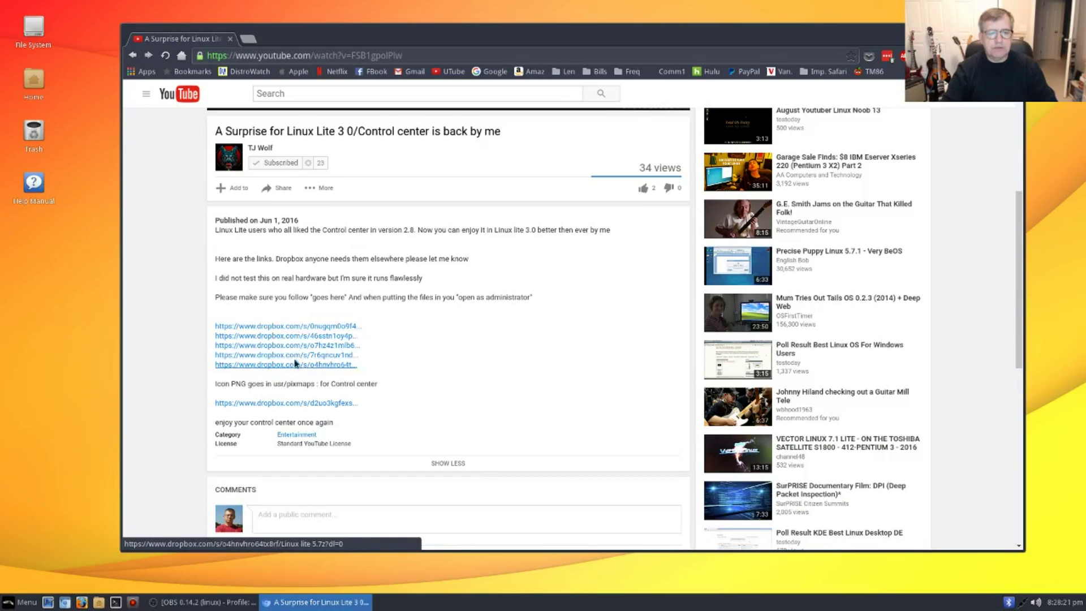
Browse from the home folder into Downloads/LLCC3 in the file manager
double_click(34, 81)
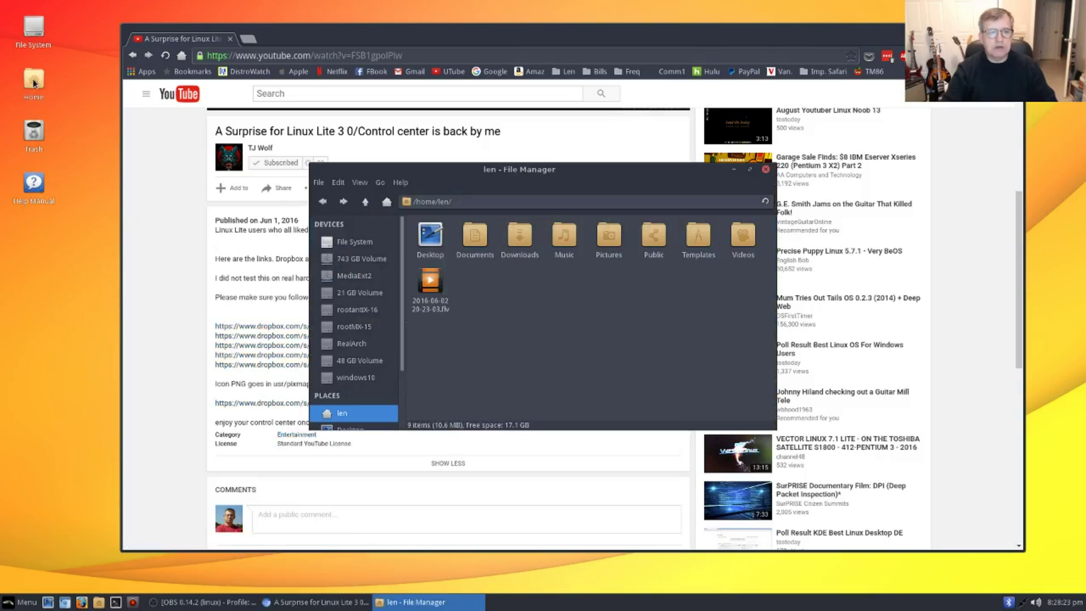
double_click(524, 236)
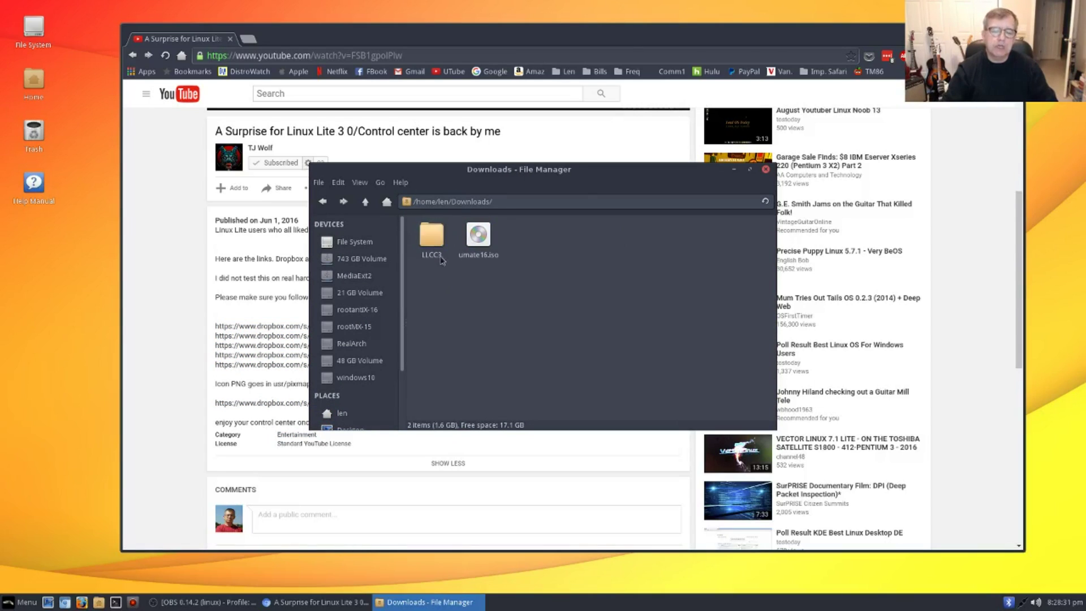
drag(585, 173, 707, 151)
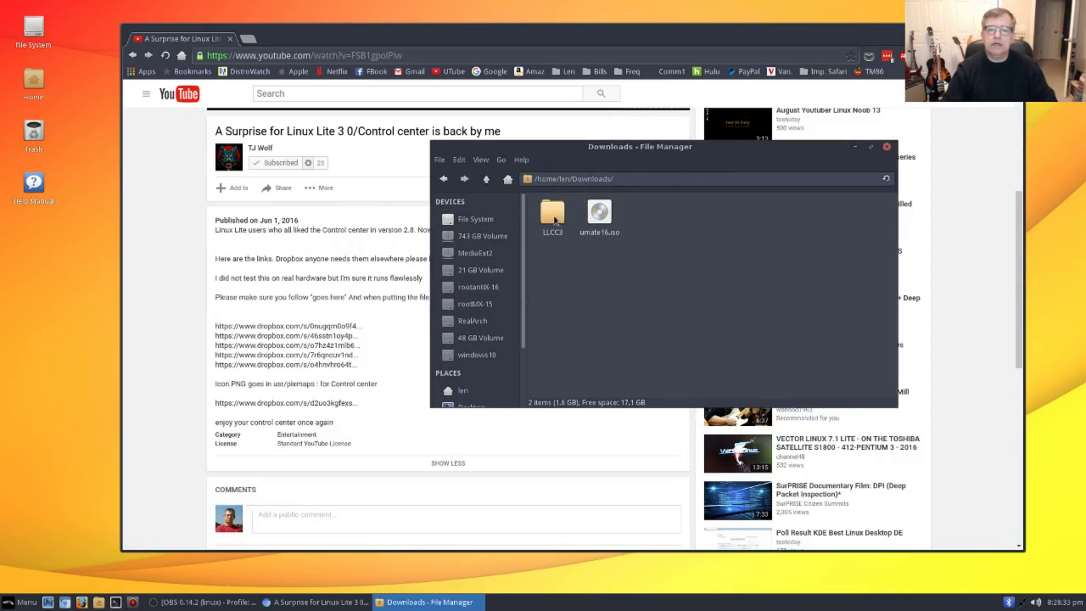
double_click(552, 212)
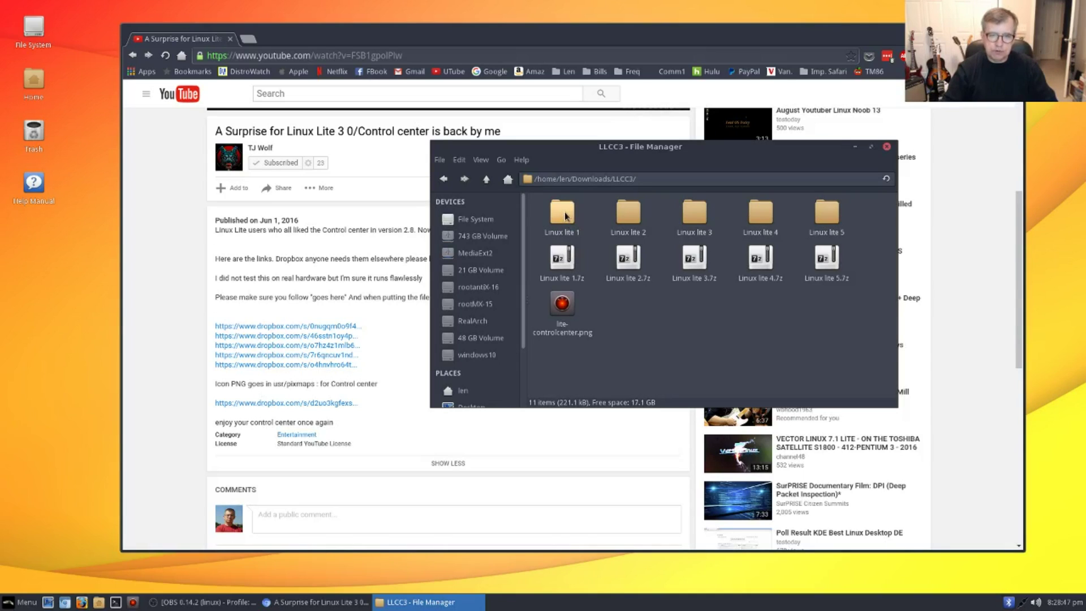
Read the 'goes here' note in Linux lite 1 naming /var/lib/dpkg/info/, then return to LLCC3
double_click(565, 216)
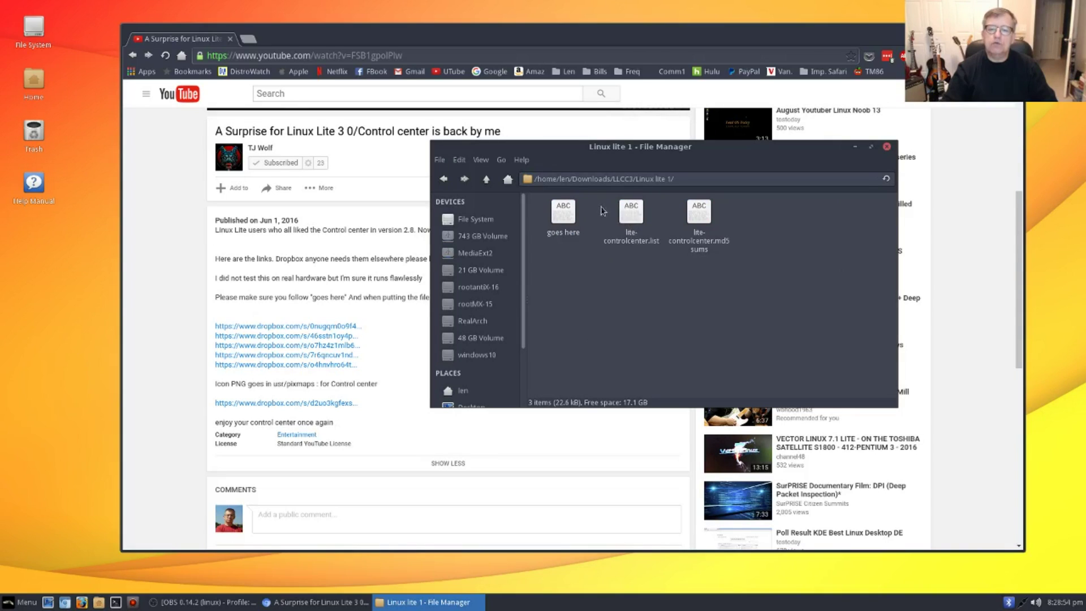
double_click(564, 216)
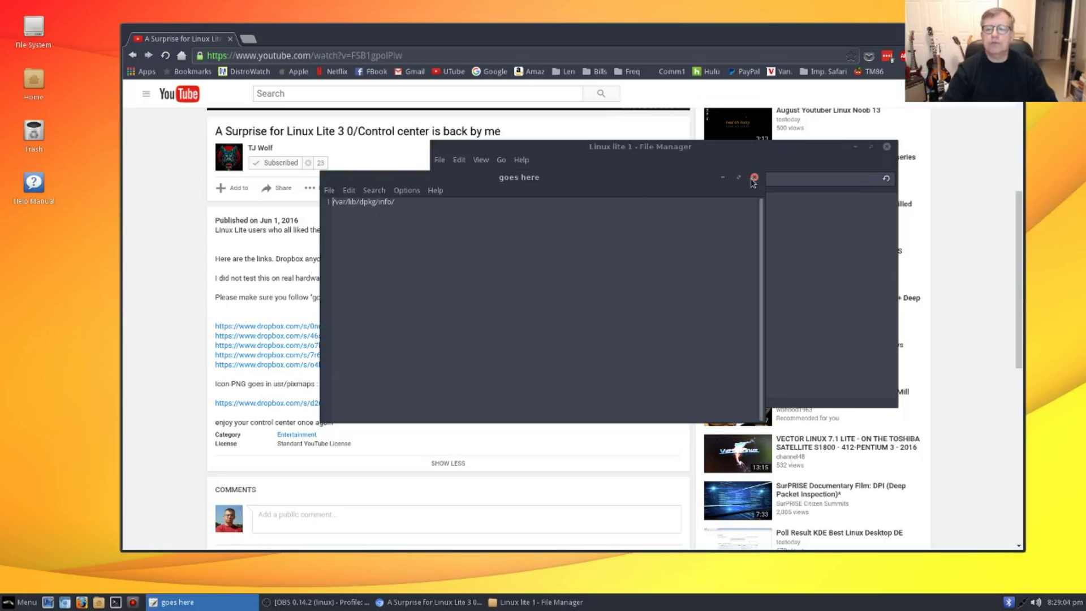
click(754, 179)
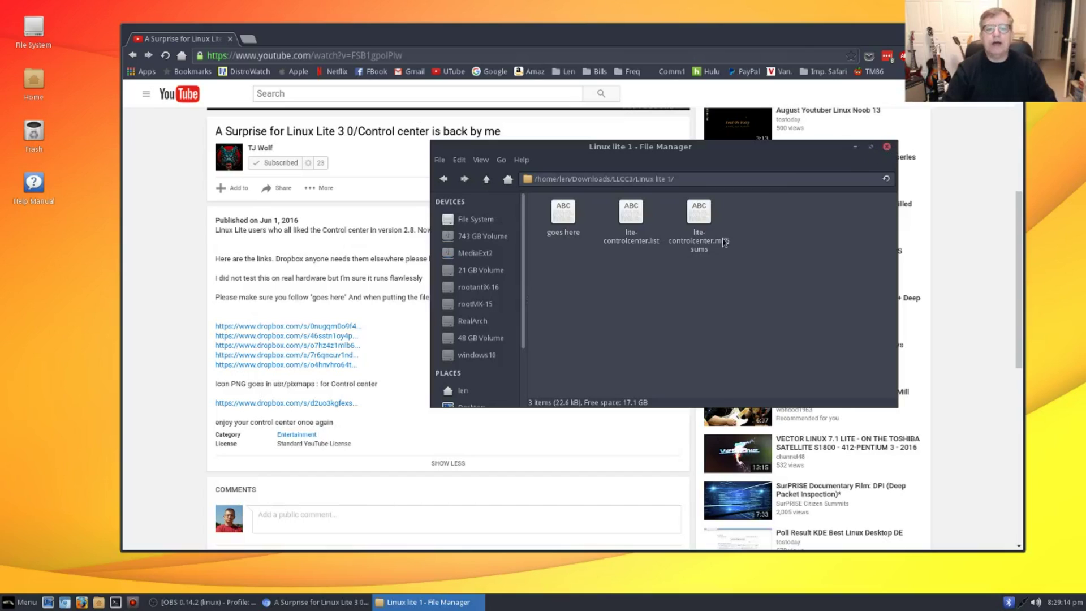
click(442, 182)
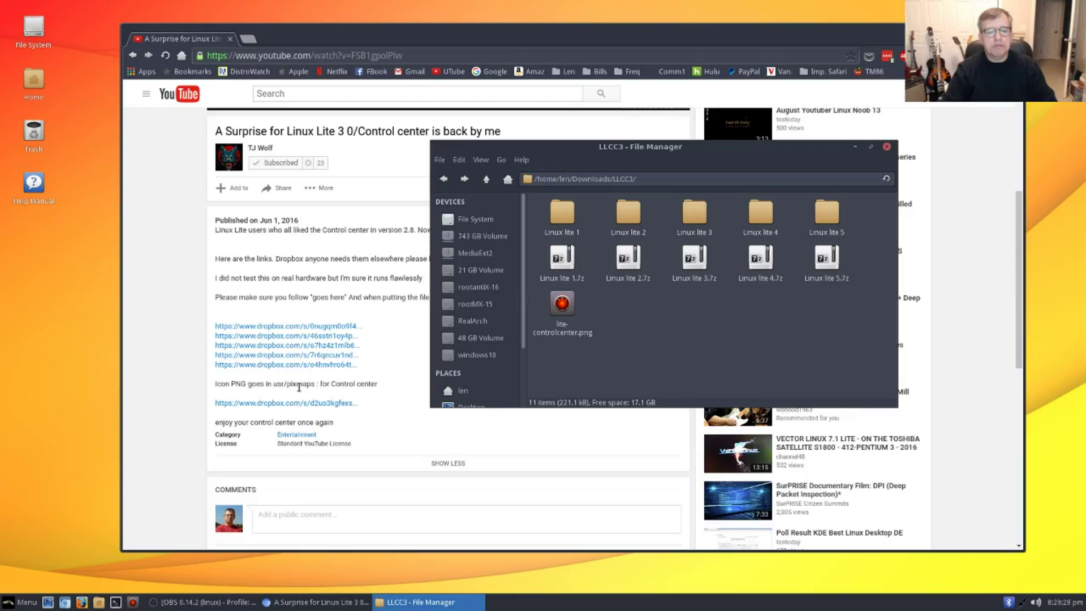
Confirm lite-controlcenter.png sits in /usr/share/pixmaps, close the window and show the desktop
click(472, 222)
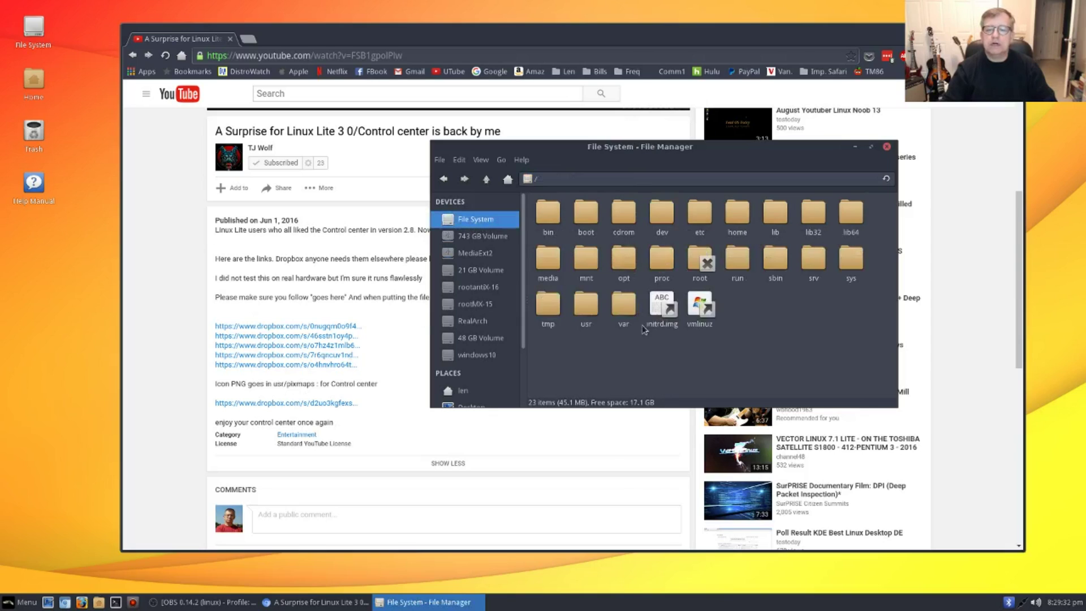
double_click(591, 306)
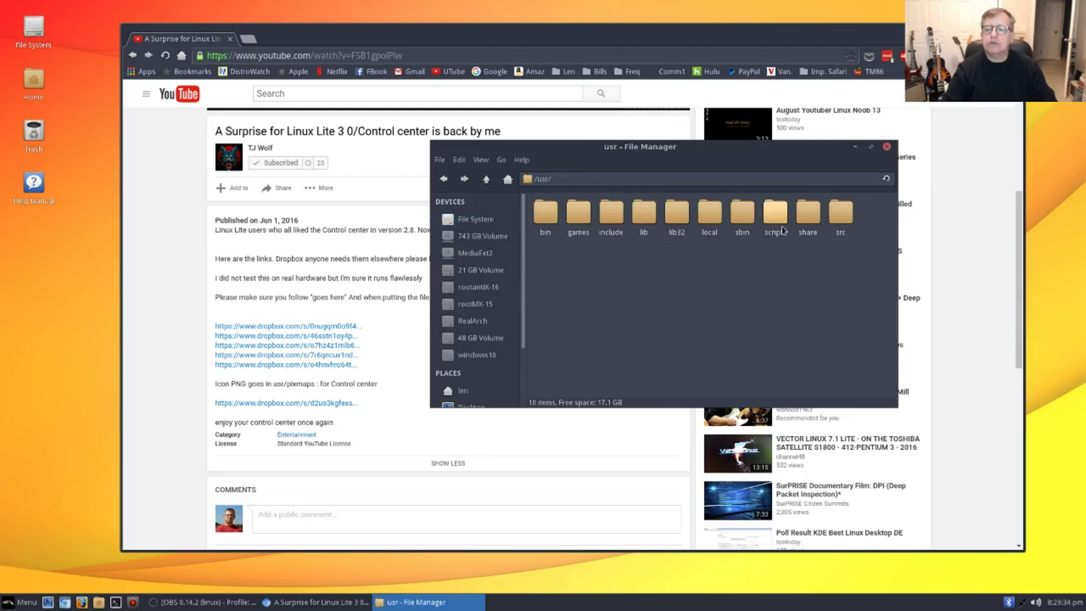
double_click(808, 218)
scroll(700, 295, down, 2)
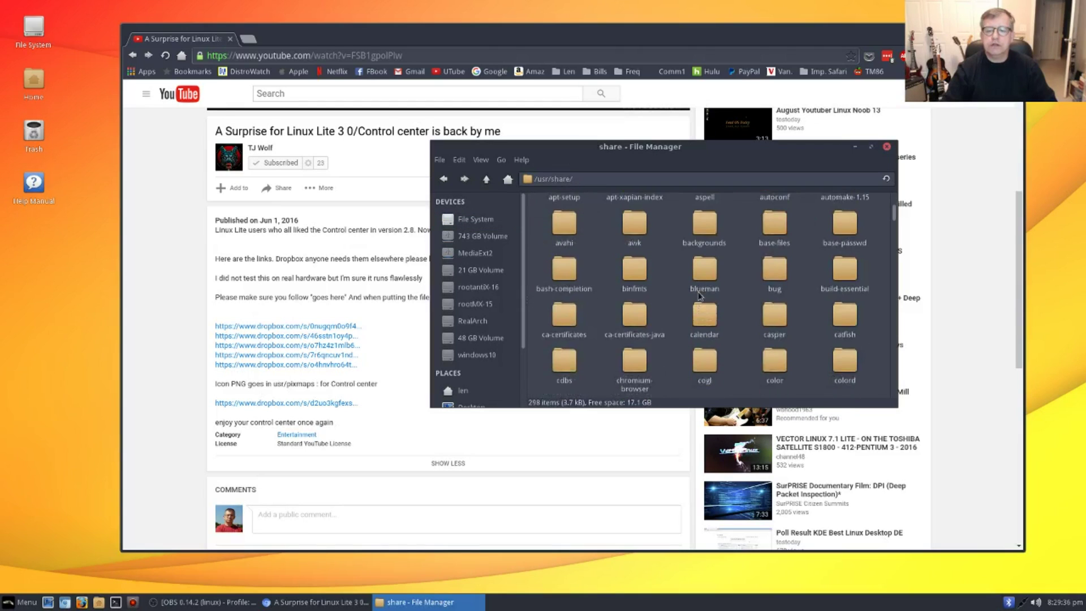
scroll(699, 295, down, 3)
scroll(700, 295, down, 3)
scroll(699, 295, down, 3)
scroll(699, 294, down, 3)
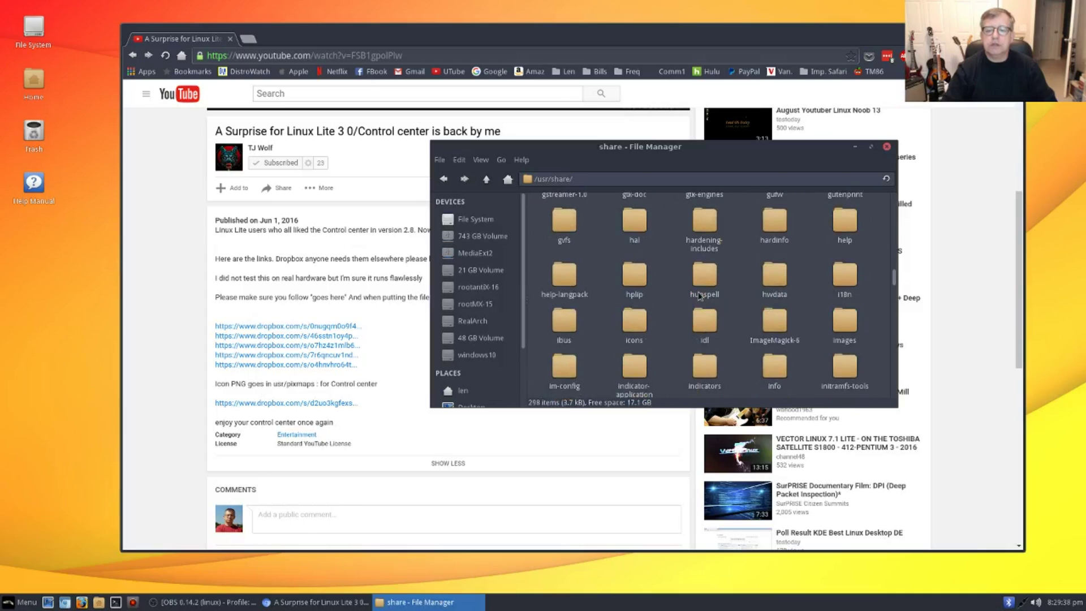
scroll(699, 295, down, 3)
scroll(699, 296, down, 3)
scroll(698, 295, down, 3)
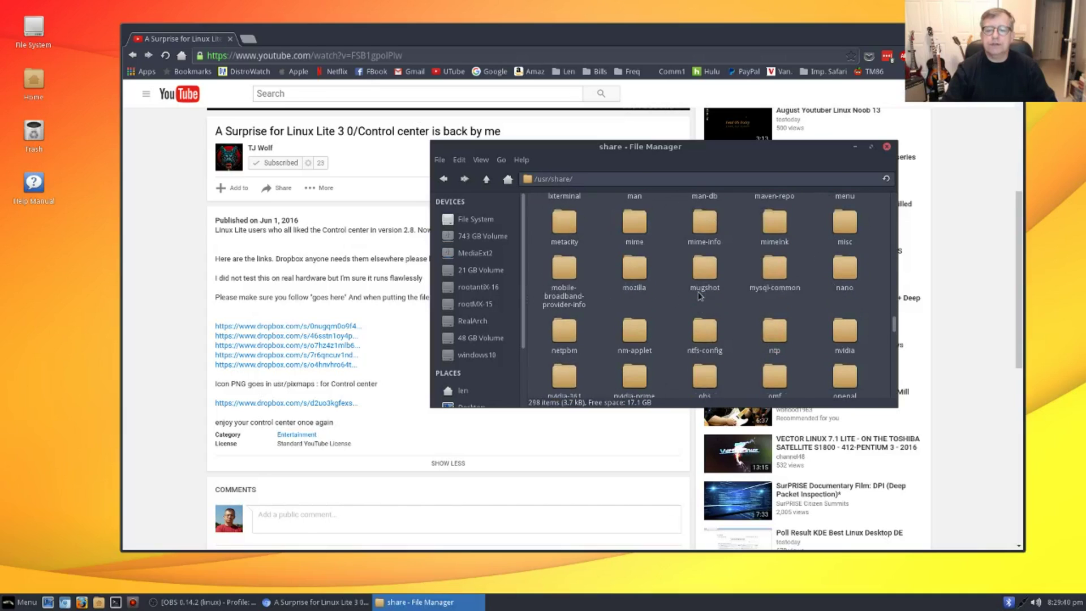
scroll(698, 296, down, 3)
scroll(699, 295, down, 3)
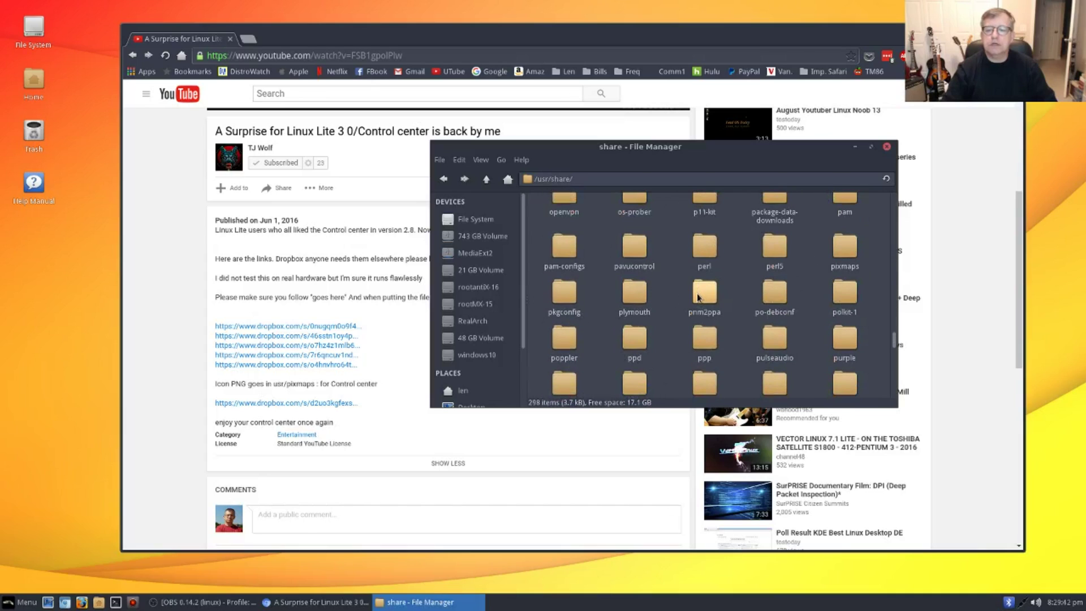
double_click(853, 255)
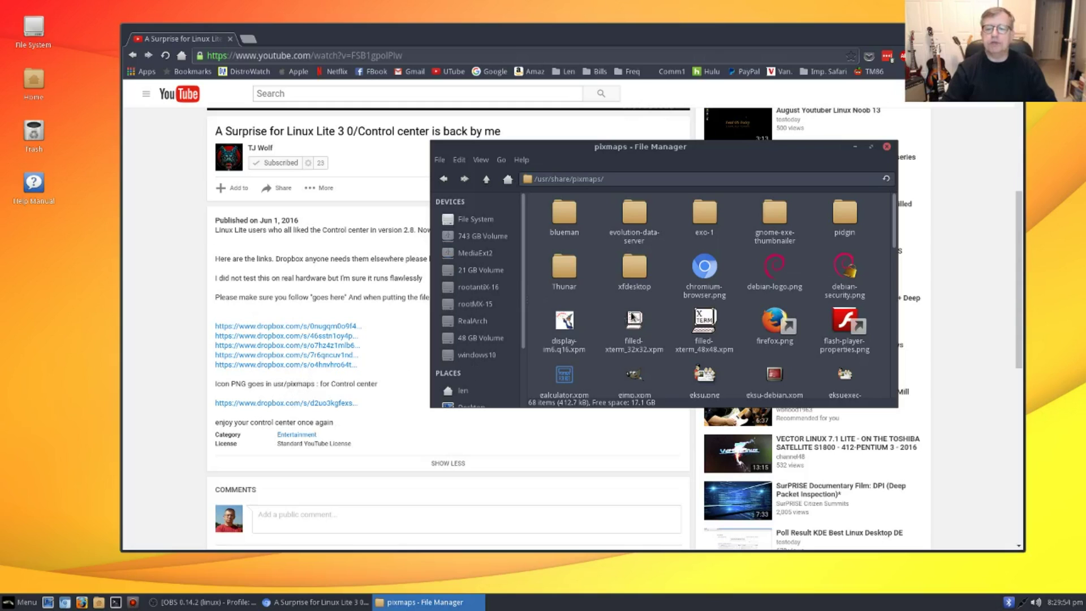
scroll(651, 326, down, 2)
scroll(652, 328, down, 2)
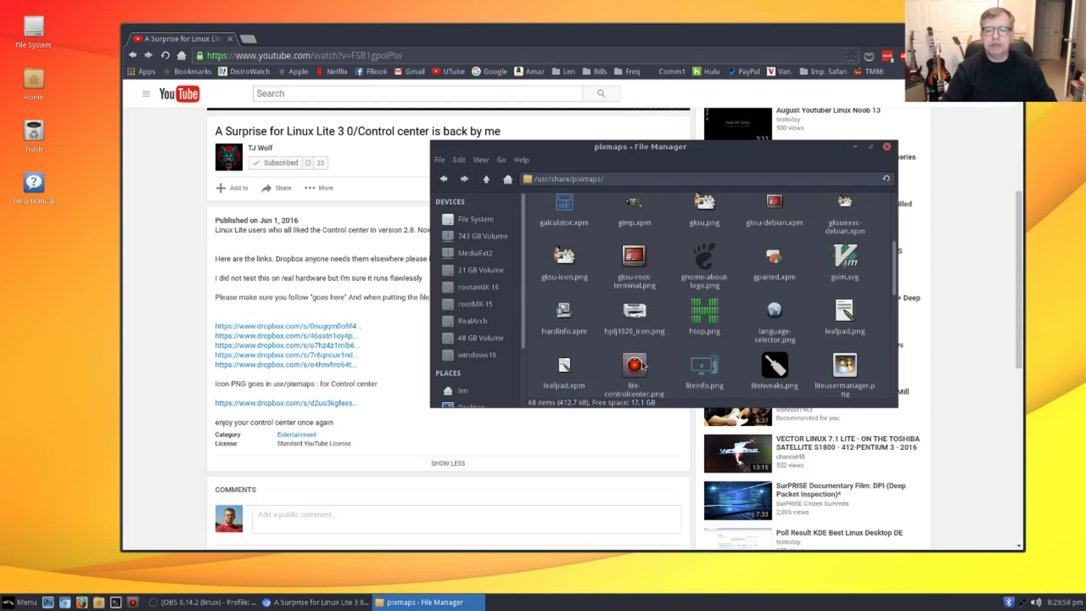
click(887, 147)
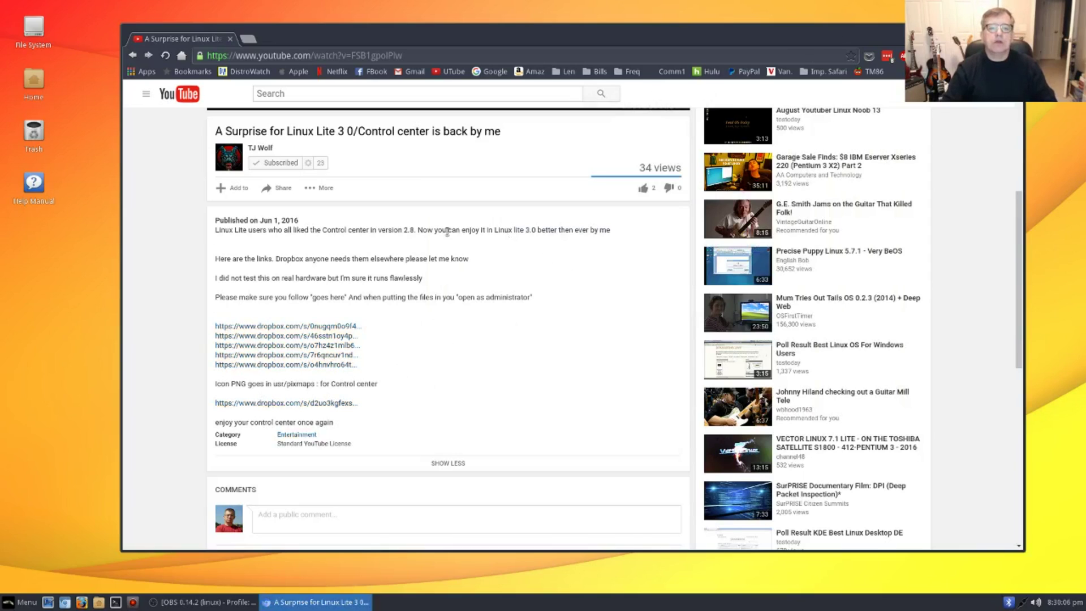
scroll(447, 232, up, 5)
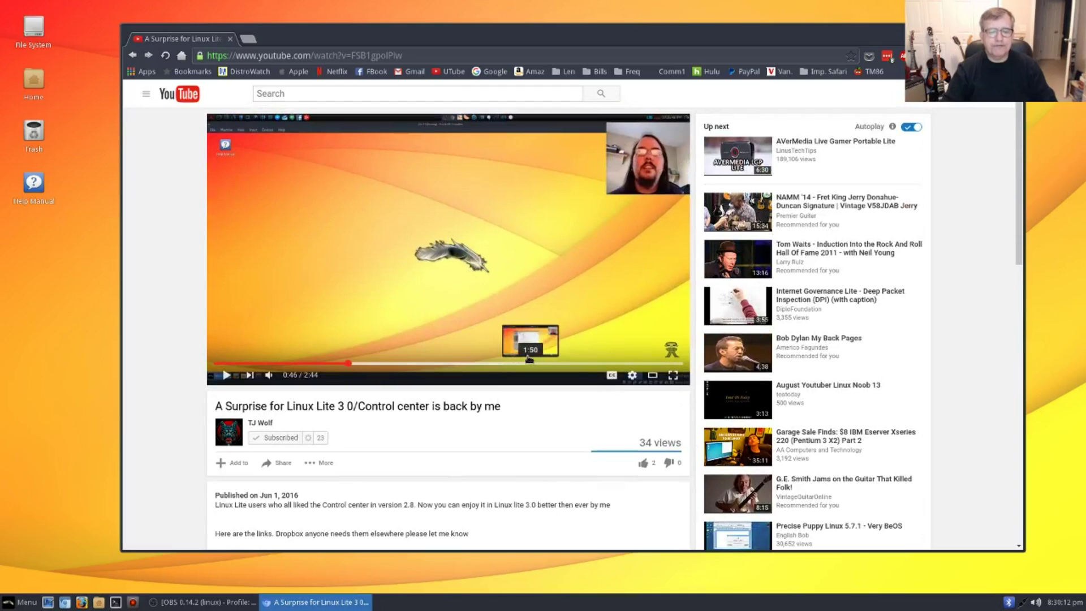
scroll(421, 455, down, 2)
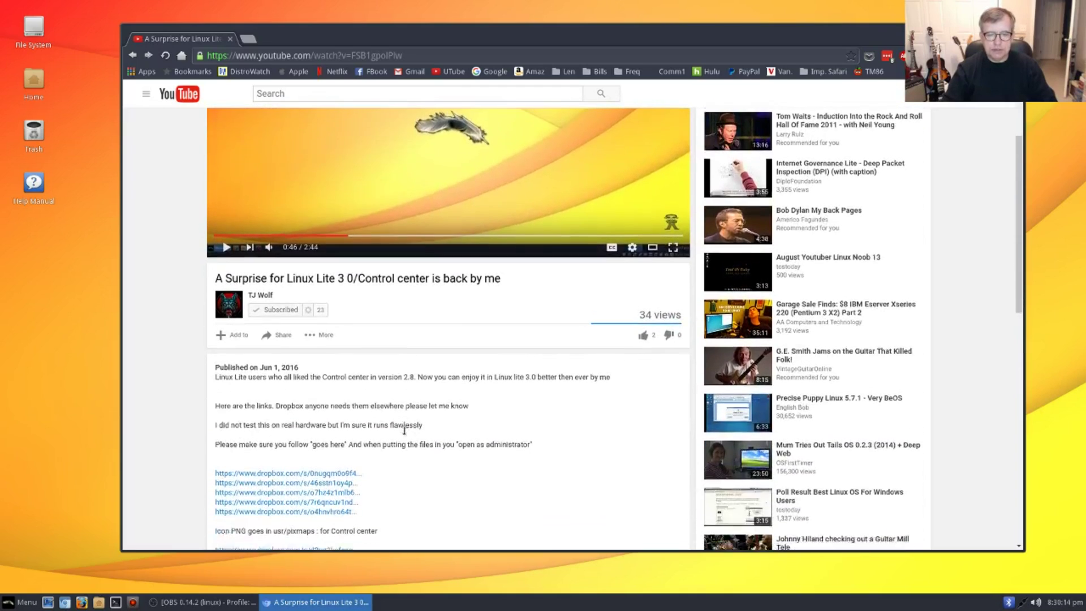
scroll(408, 408, down, 2)
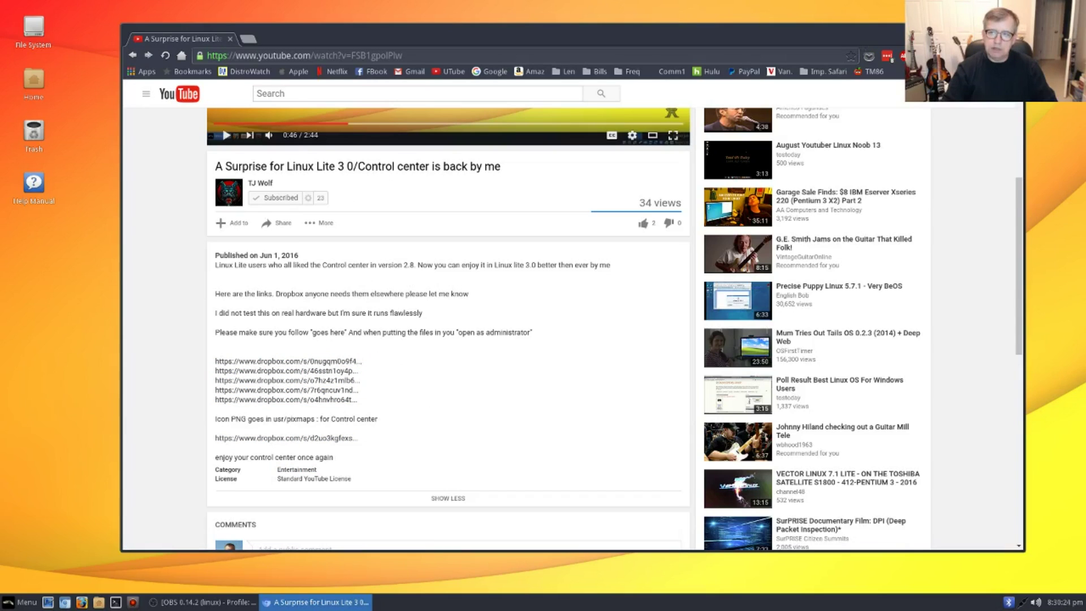
key(ctrl+alt+d)
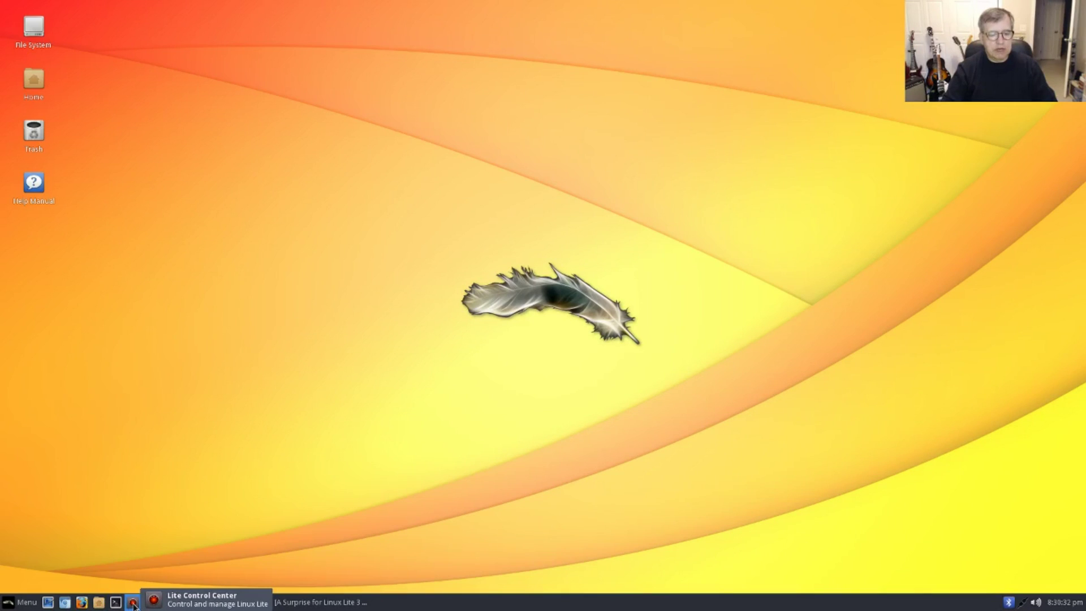
Add the Lite Control Center entry from the Whisker Menu's Settings to the panel
click(133, 604)
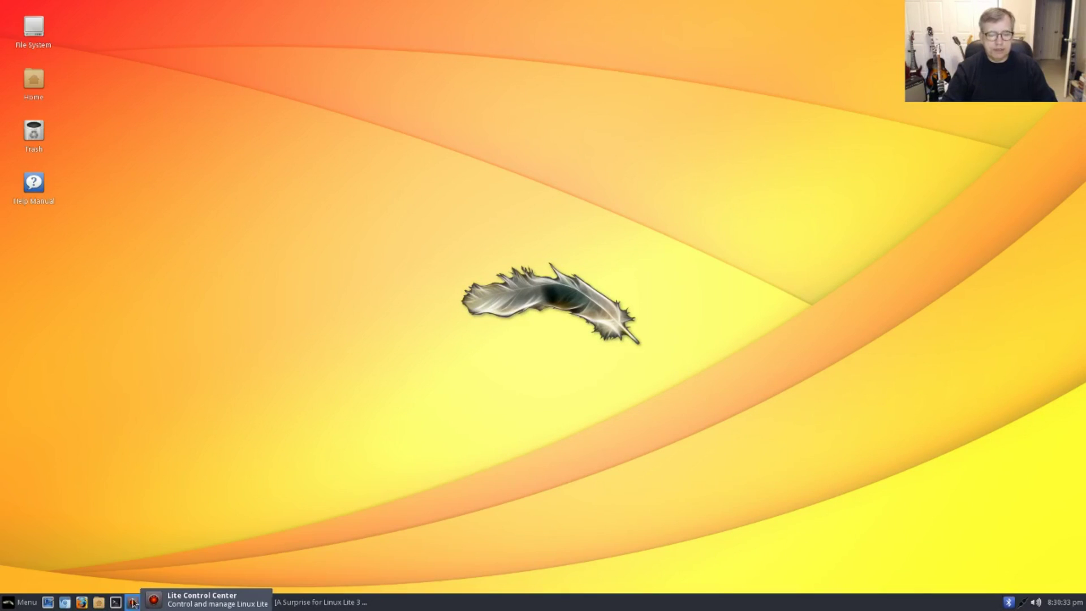
click(9, 605)
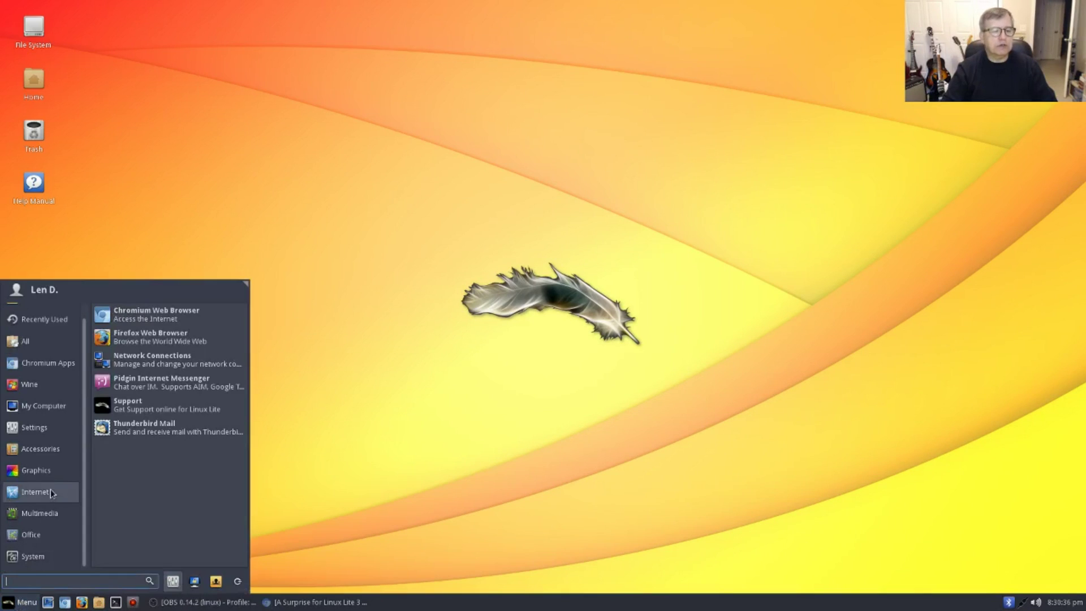
mouse_move(34, 428)
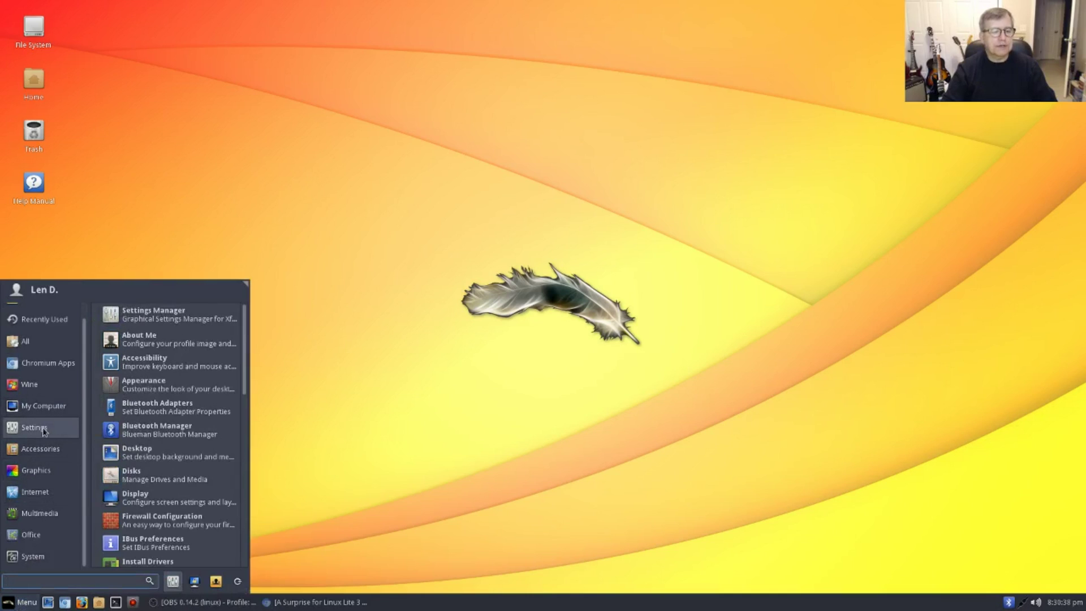
scroll(133, 448, down, 1)
scroll(157, 457, down, 2)
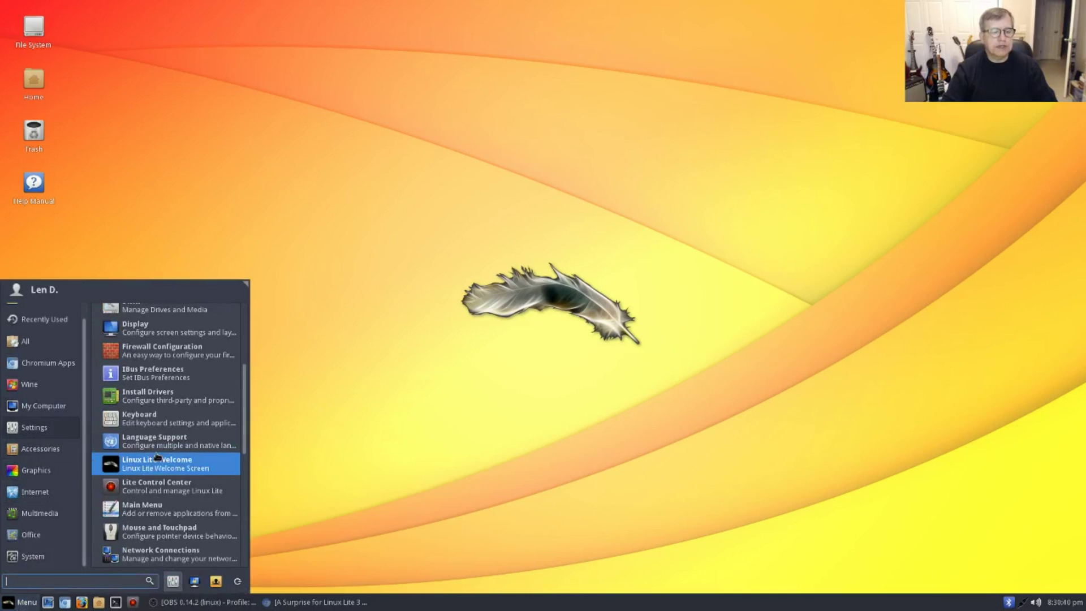
right_click(135, 487)
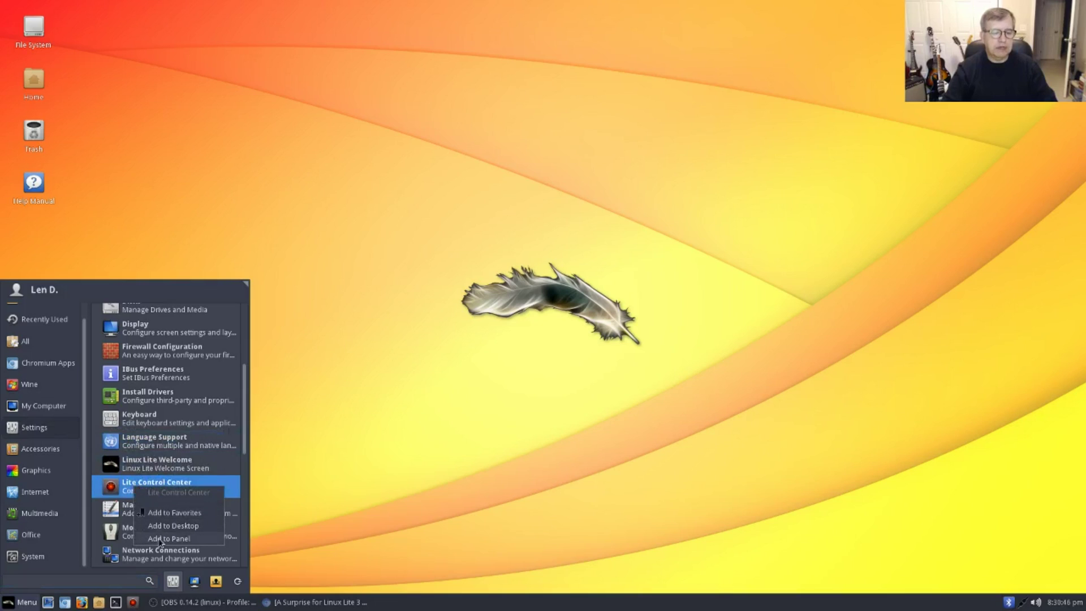
click(361, 529)
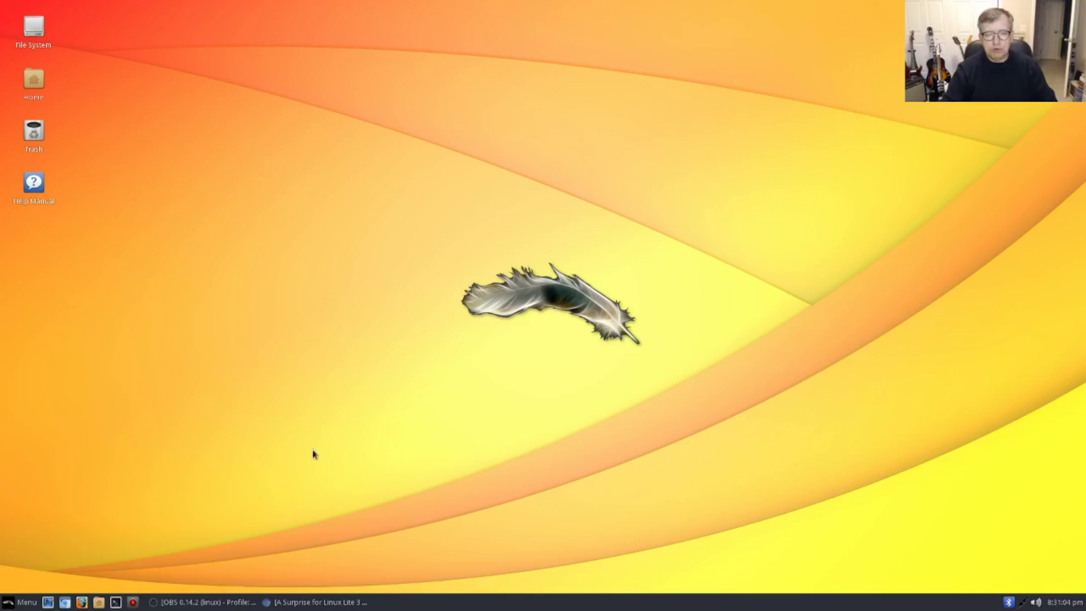
Launch Lite Control Center from the panel and show its Desktop tools section
click(134, 600)
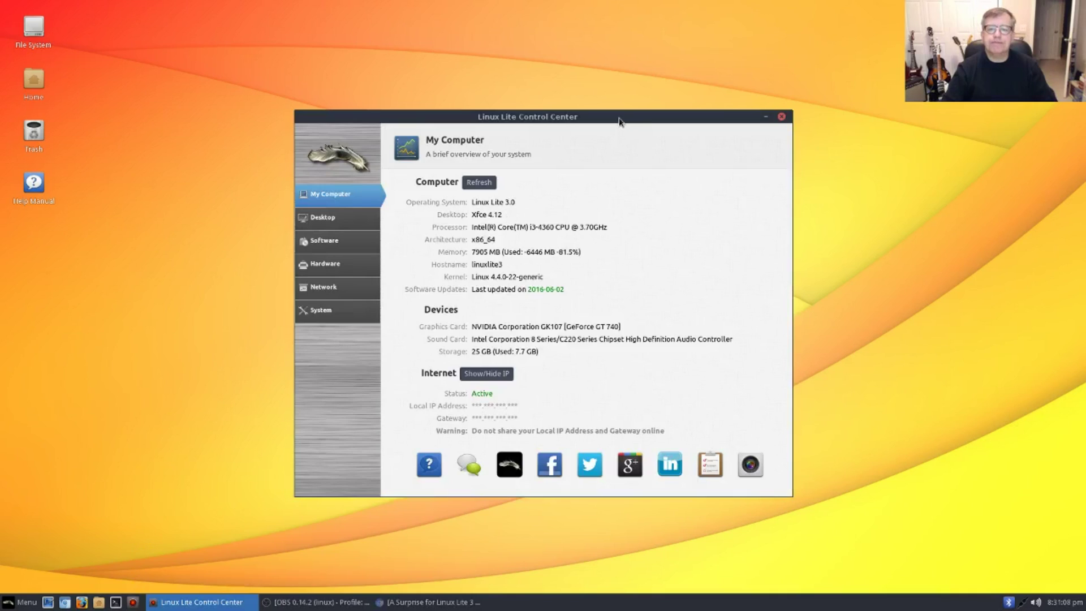
drag(620, 121, 740, 88)
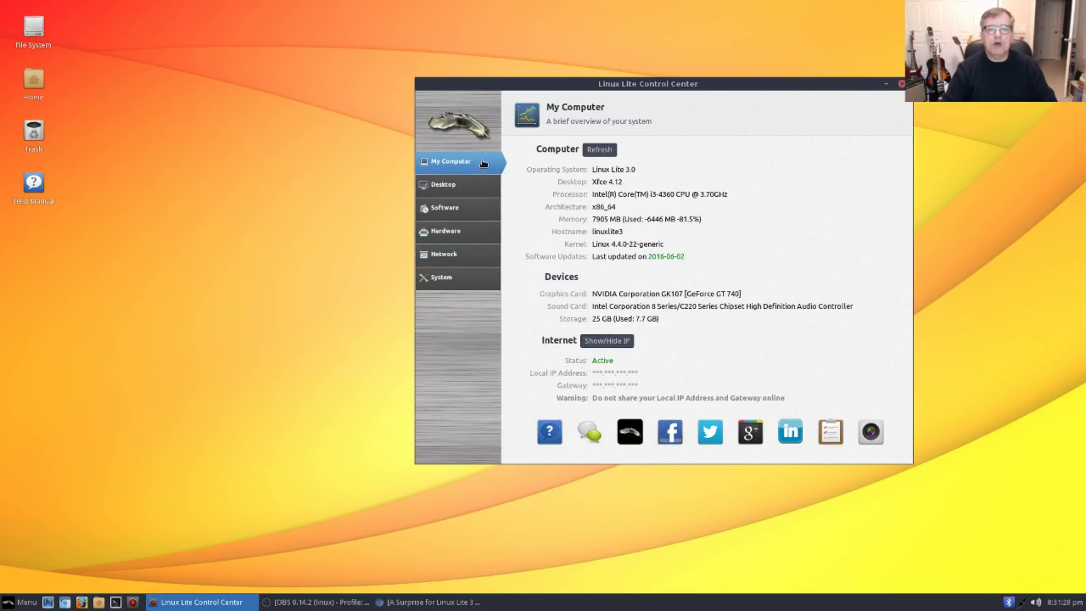
click(466, 187)
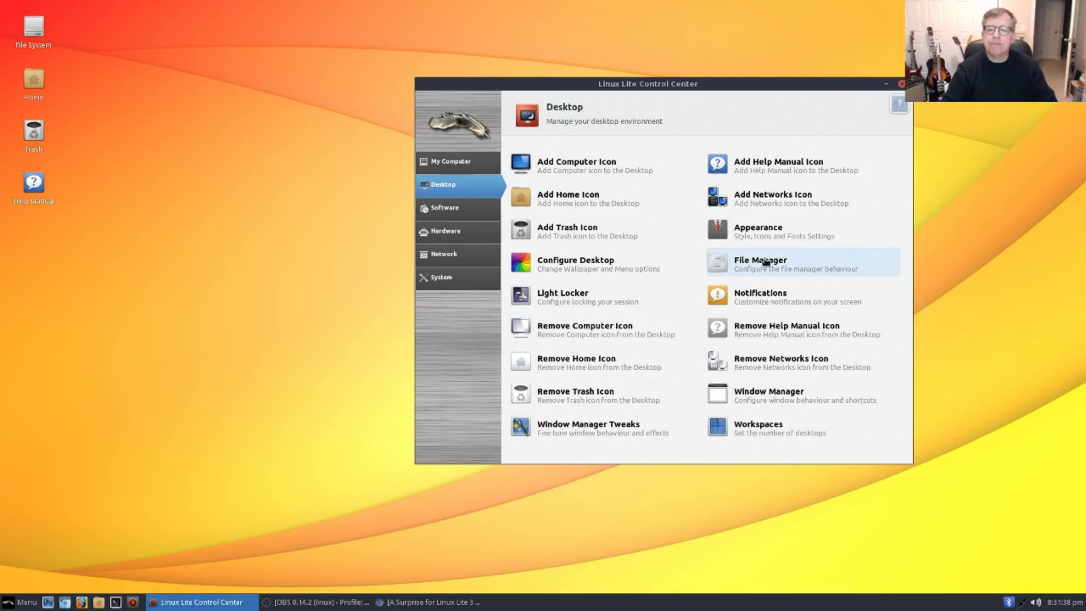
Briefly open and close the Appearance and Window Manager Tweaks tools
click(747, 238)
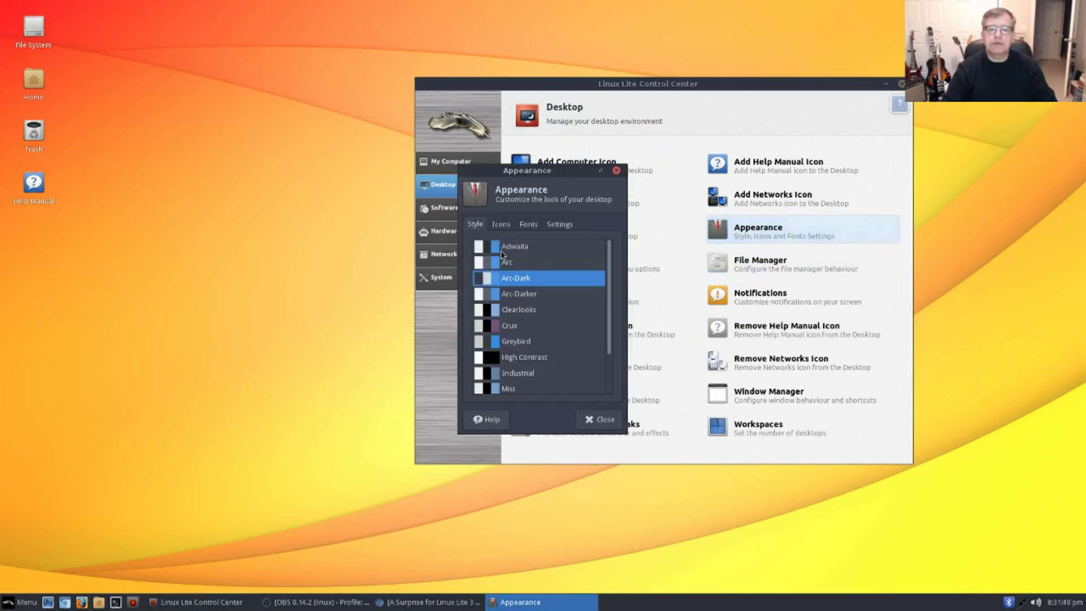
click(604, 419)
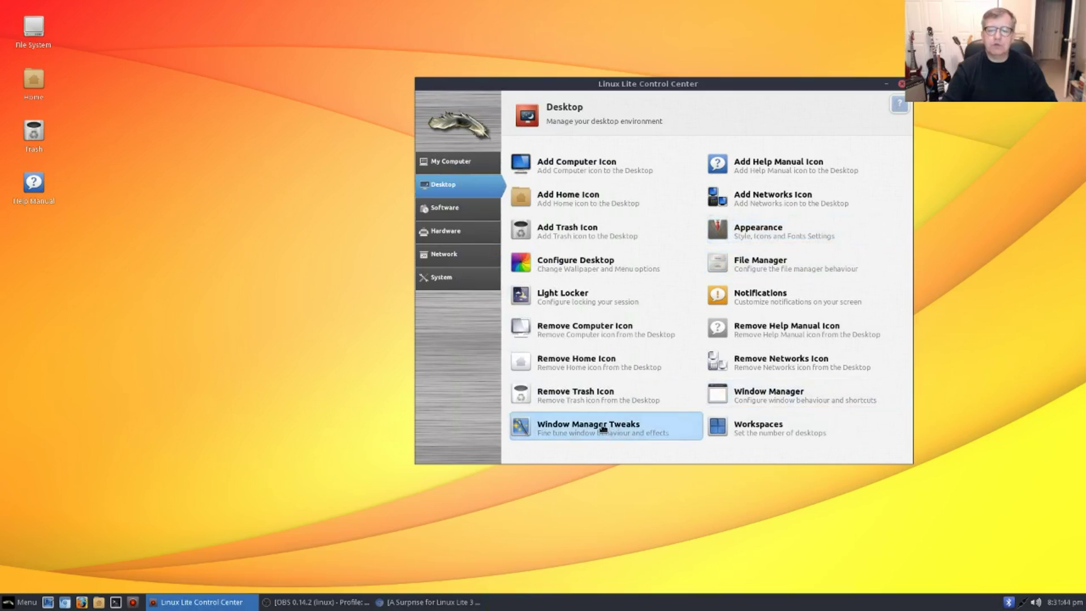
click(604, 427)
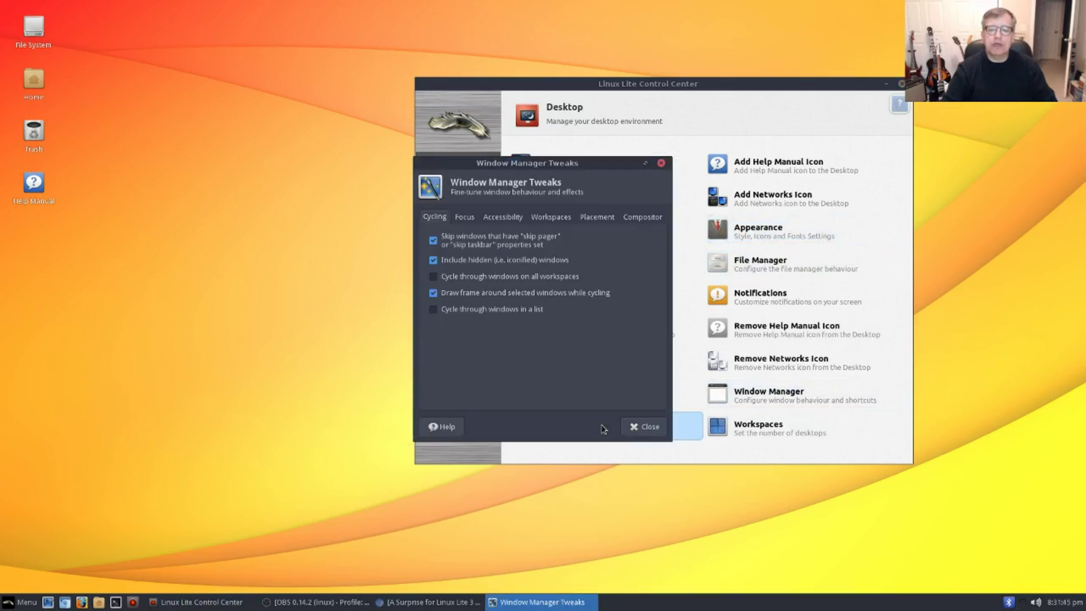
click(661, 163)
Visit the Software, Hardware and Network sections, launch Firewall with authentication, then close it
click(449, 210)
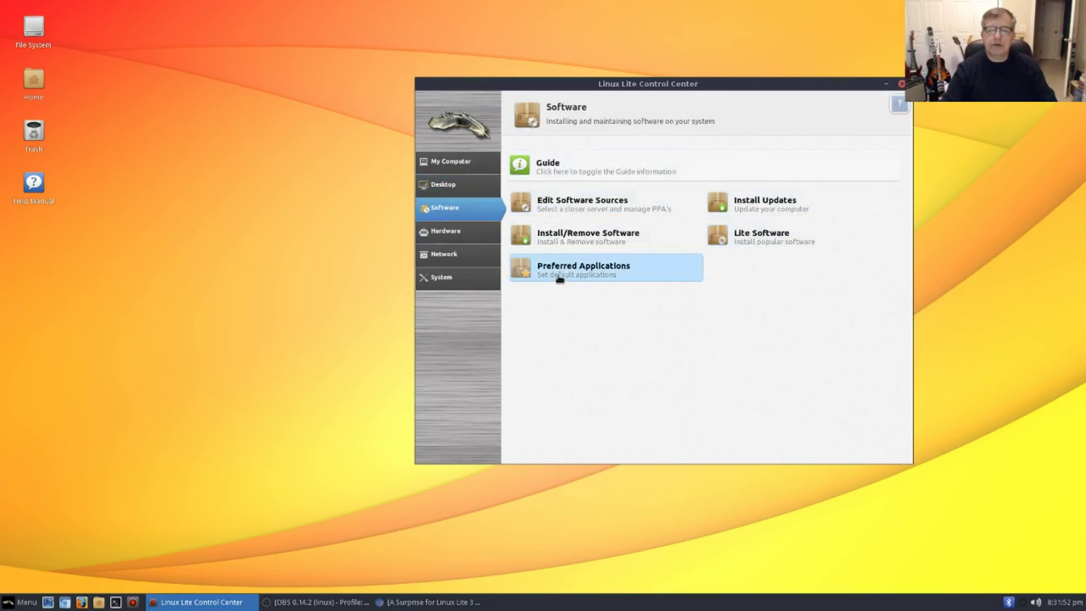
click(456, 232)
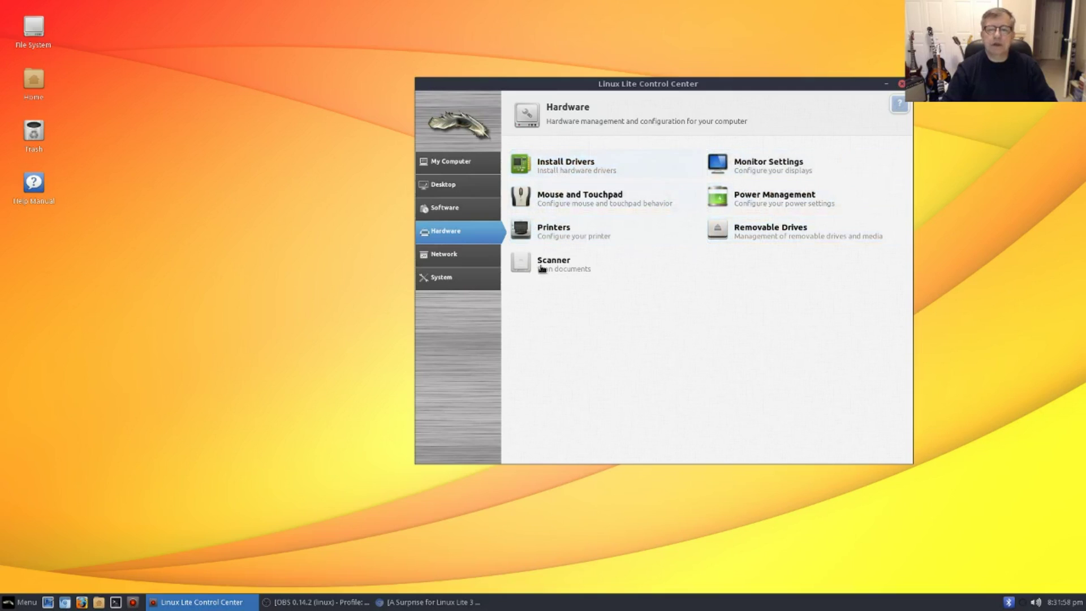
click(451, 261)
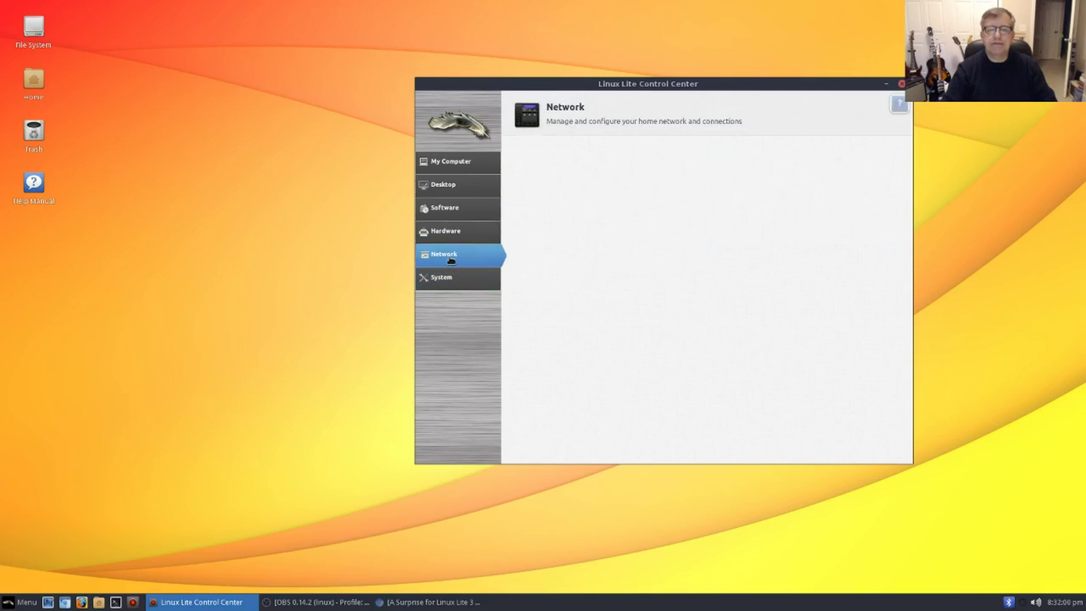
click(560, 201)
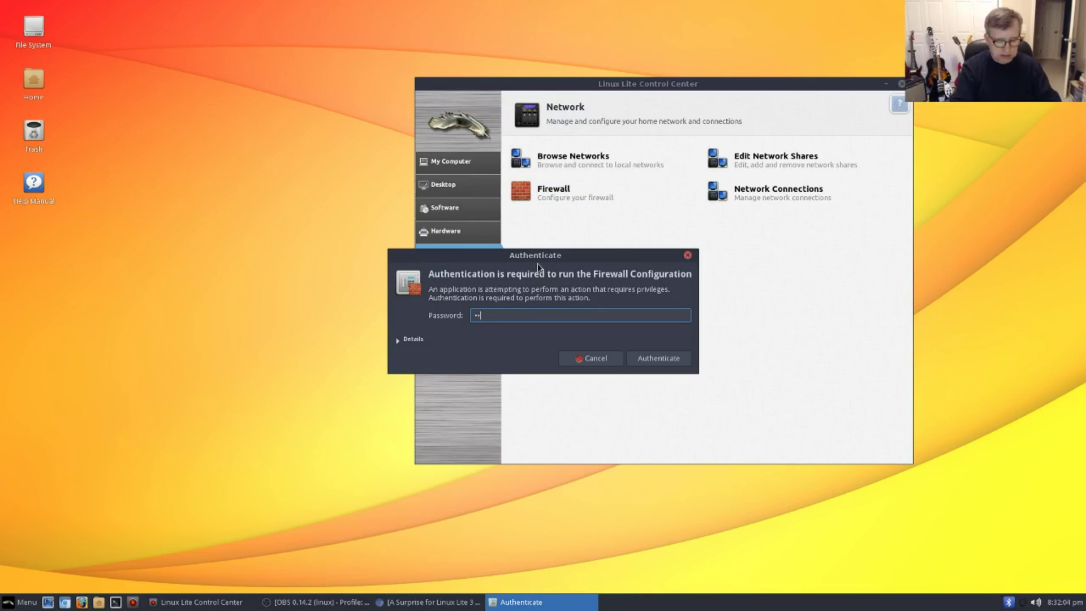
text(••••)
key(Return)
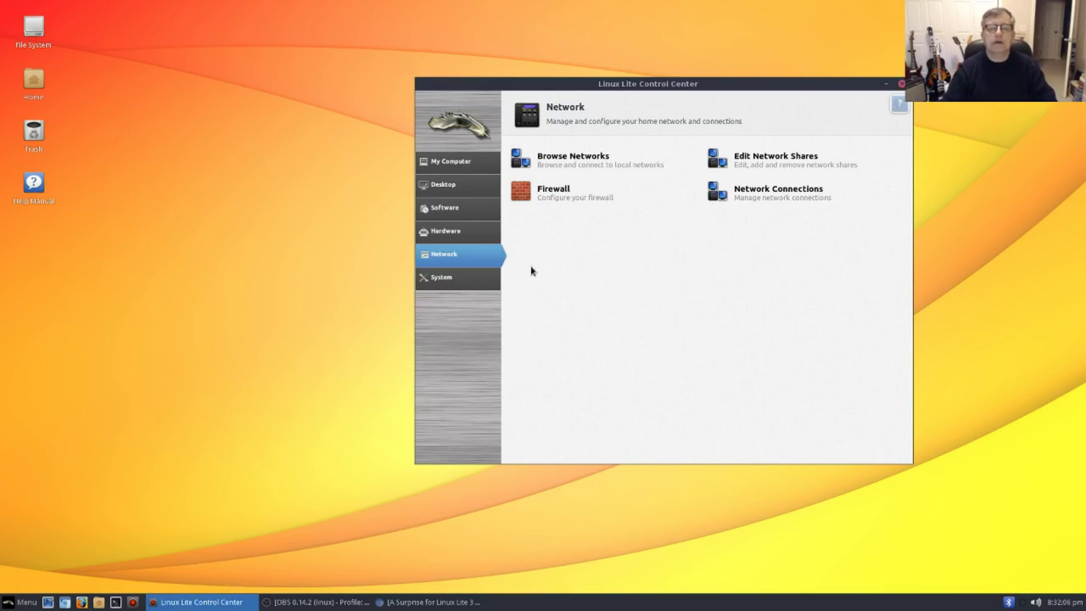
click(643, 146)
Show the System tools, launch GParted via Partition Drives with password authentication, then close it
click(459, 278)
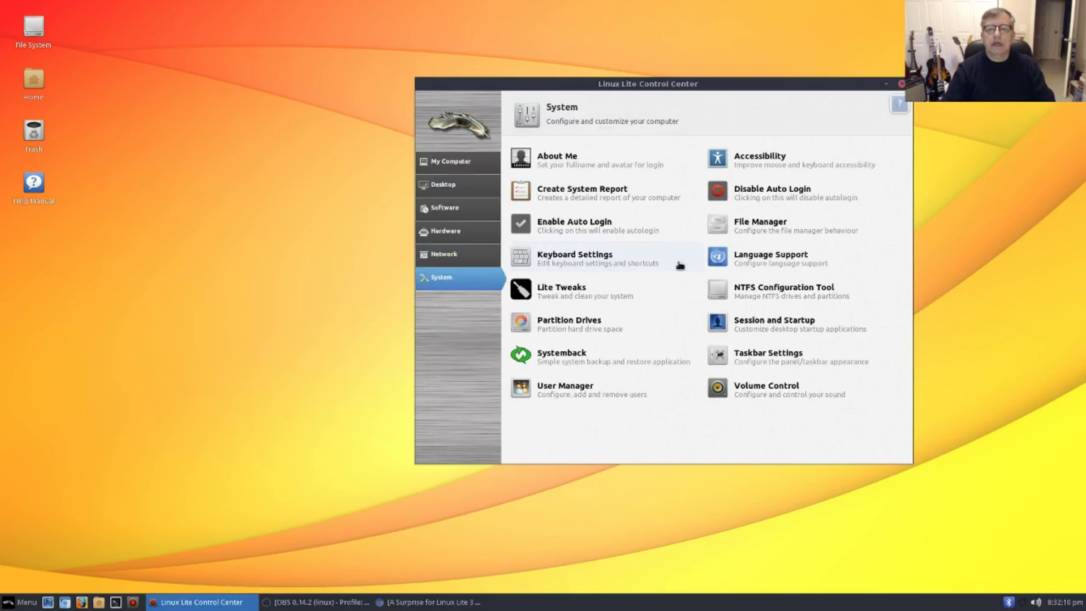
click(559, 318)
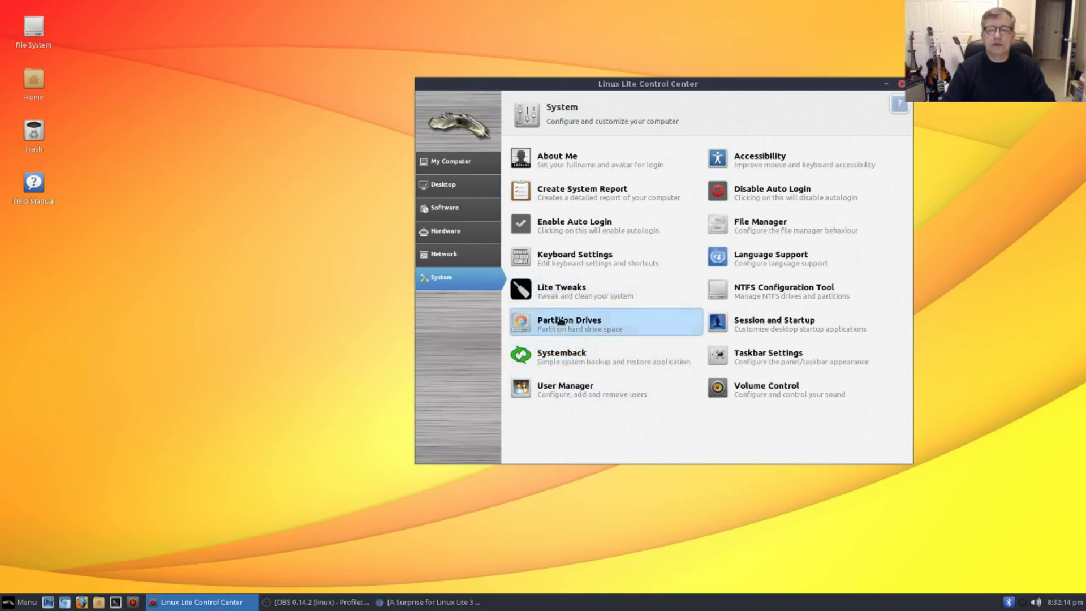
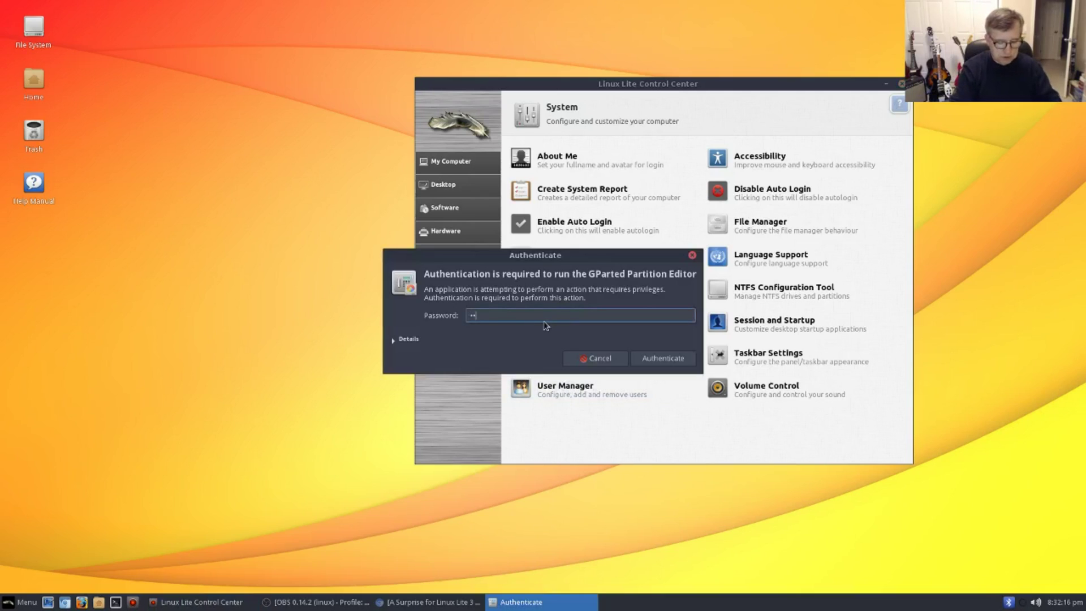
key(Return)
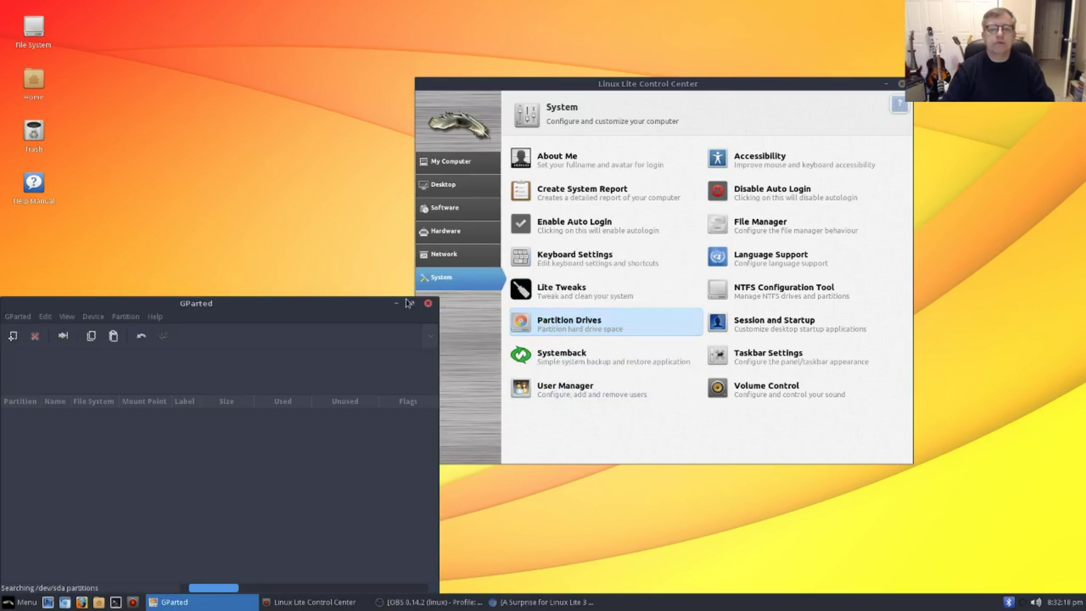
drag(330, 299, 433, 217)
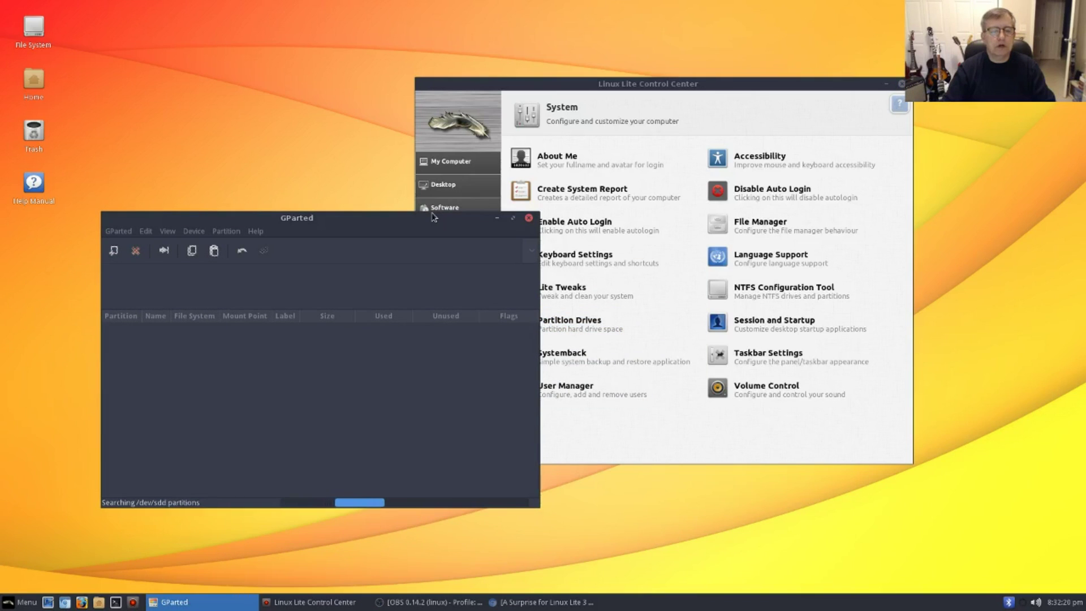
click(529, 218)
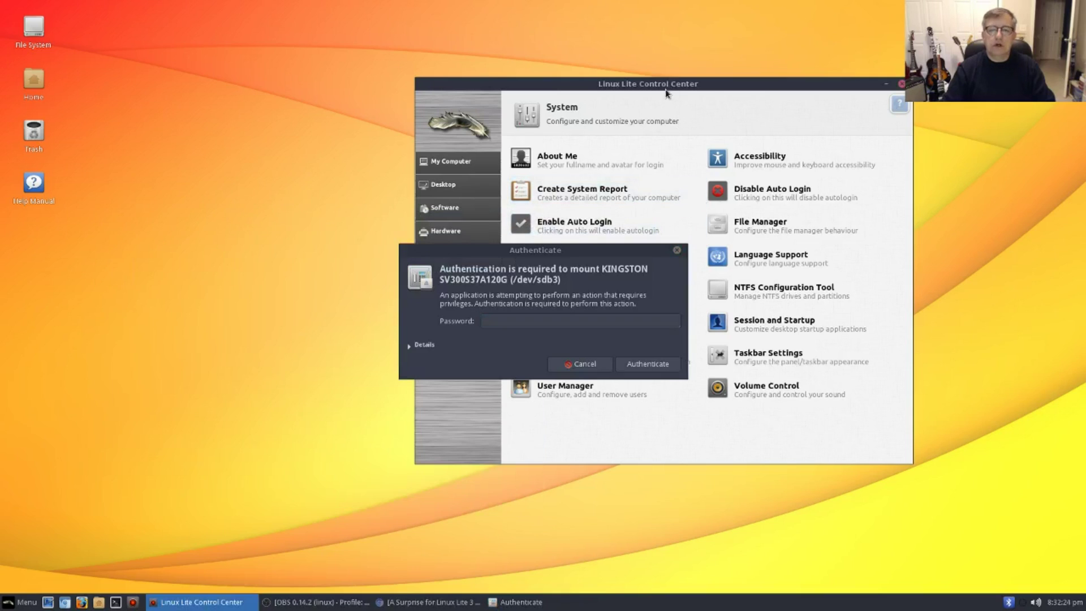
Cancel both drive mount authentication requests, keeping the Control Center on its System page
click(586, 364)
drag(746, 89, 647, 132)
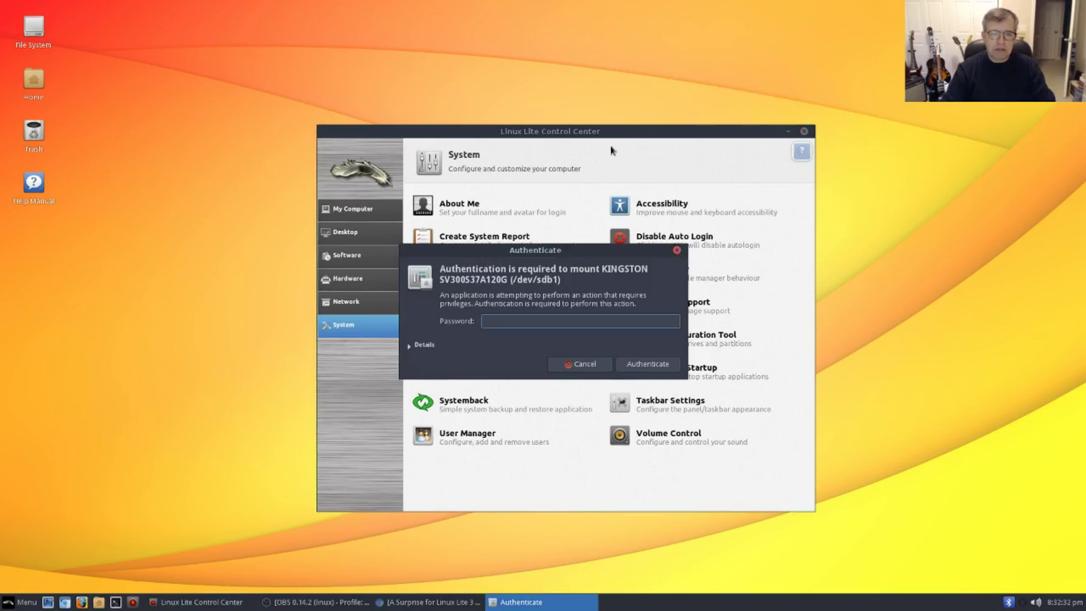
click(602, 371)
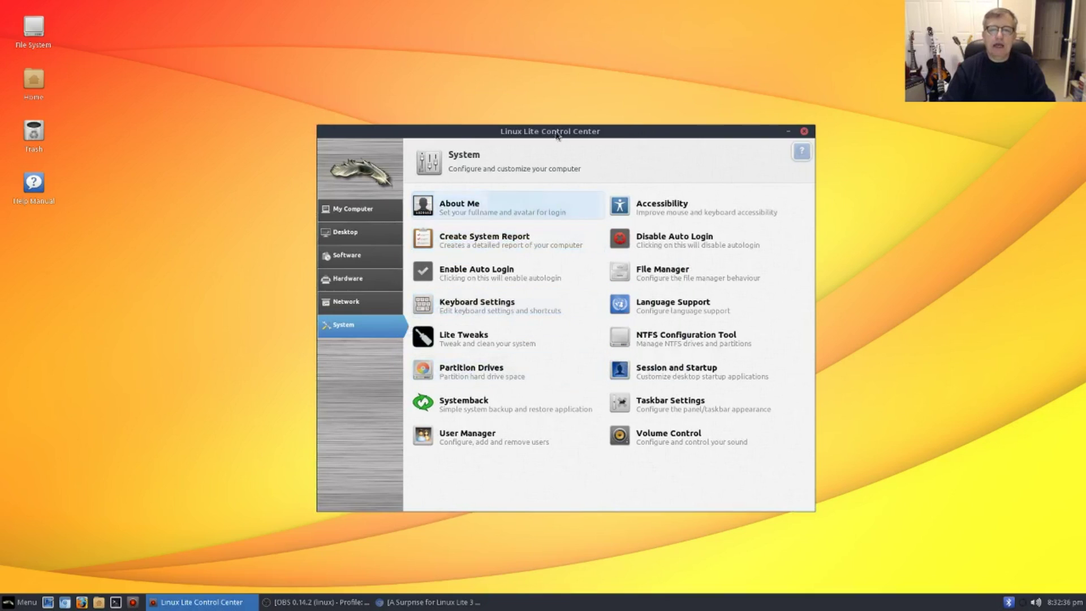
drag(557, 135, 529, 131)
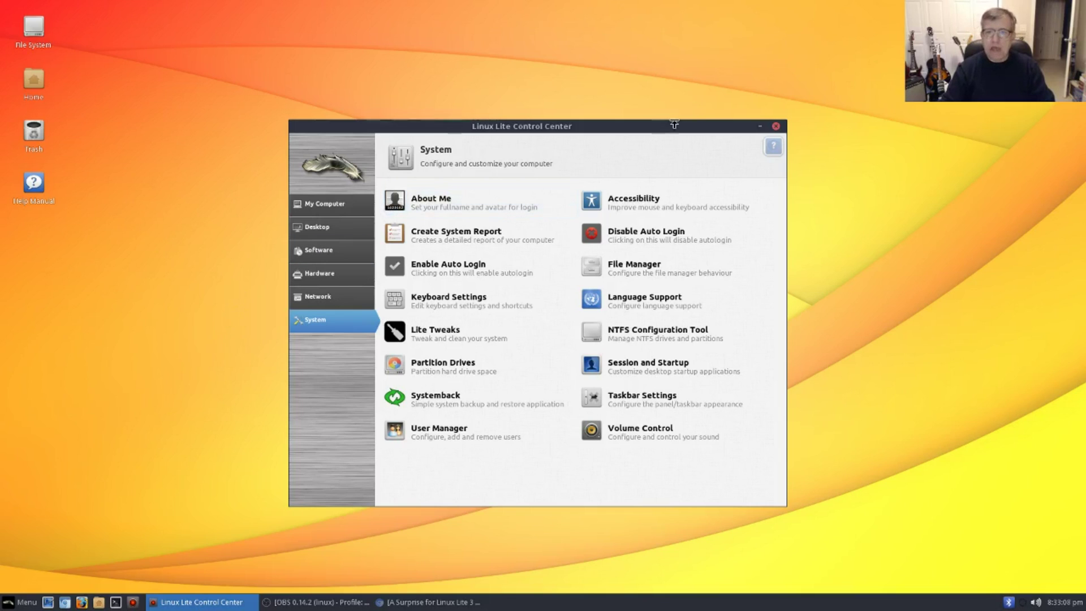
mouse_move(666, 125)
mouse_down()
mouse_move(766, 126)
mouse_move(666, 132)
mouse_up()
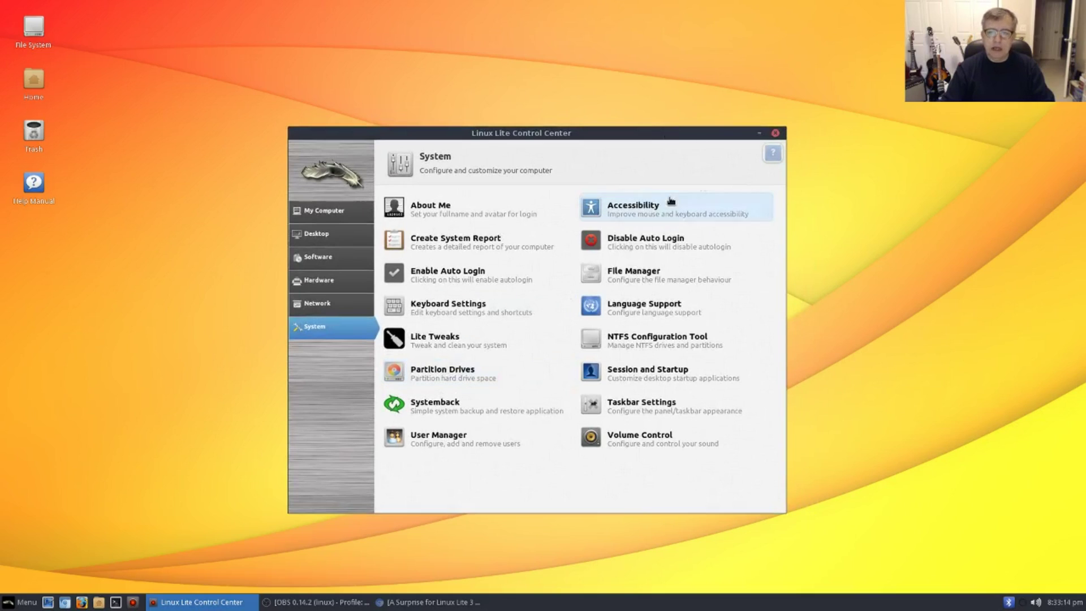
Close the Linux Lite Control Center to leave the empty feather-wallpaper desktop
click(775, 134)
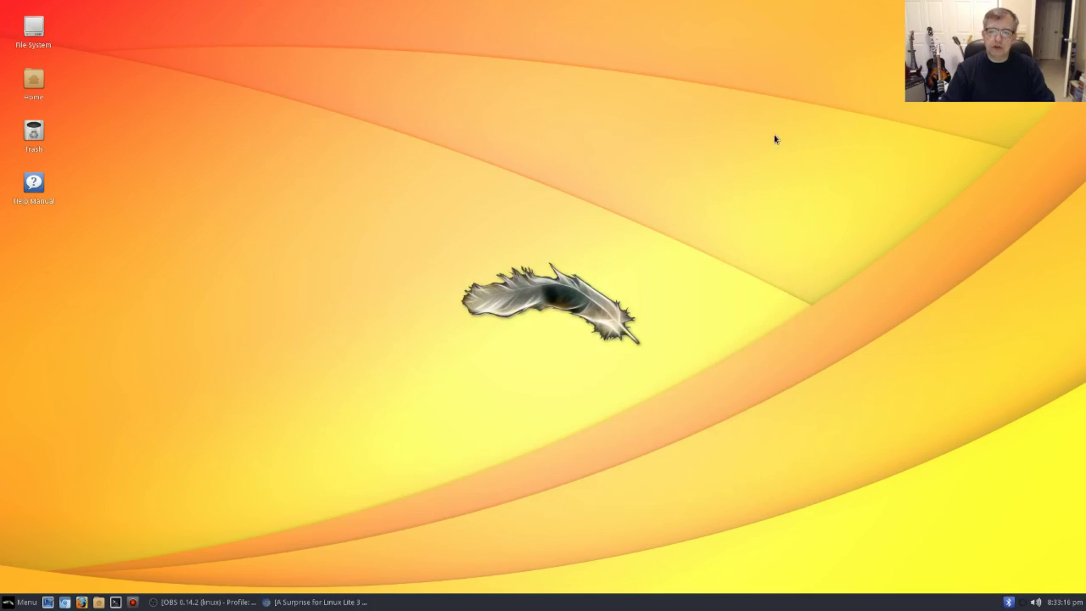